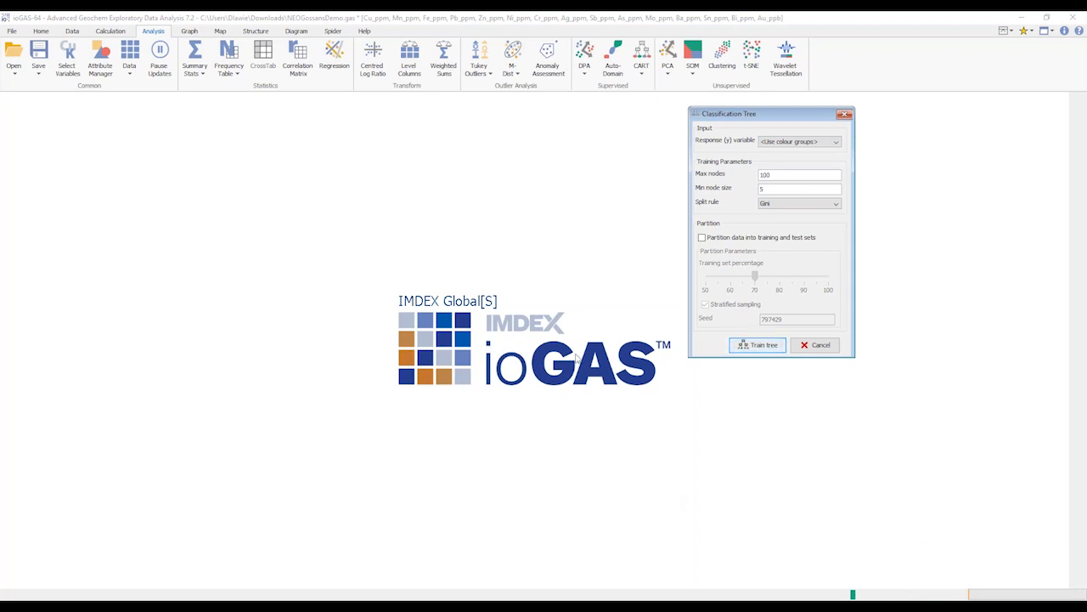
Open the Attribute Manager and place it beside the Classification Tree dialog to show the deposit colour groups
drag(784, 114, 735, 122)
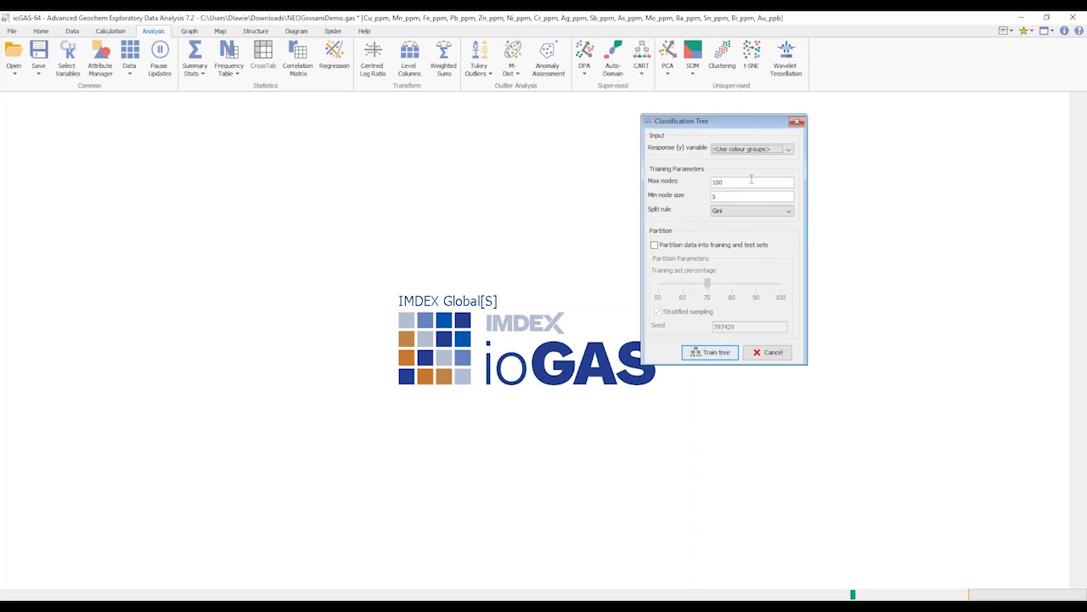
click(107, 62)
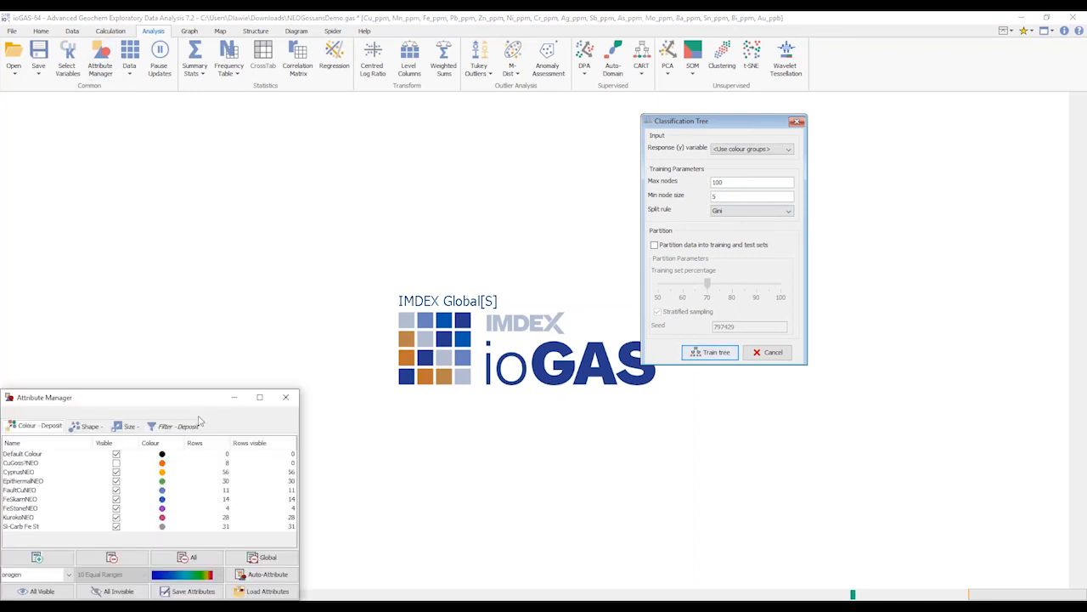
drag(202, 408, 380, 221)
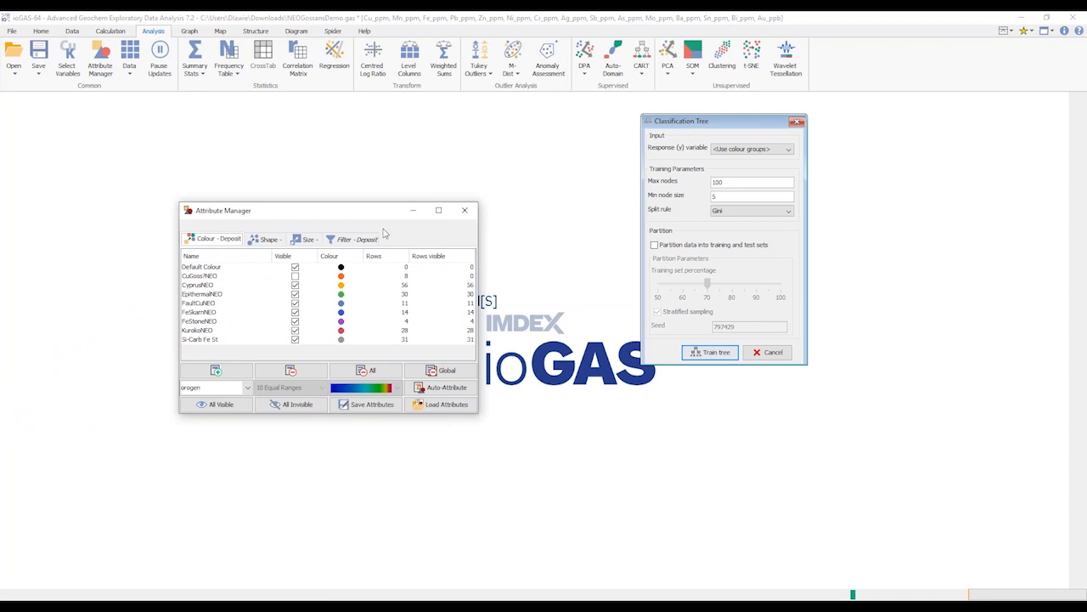
Train the classification tree using the colour groups as response variable, with 100 max nodes, minimum node size 5 and the Gini split rule
click(763, 150)
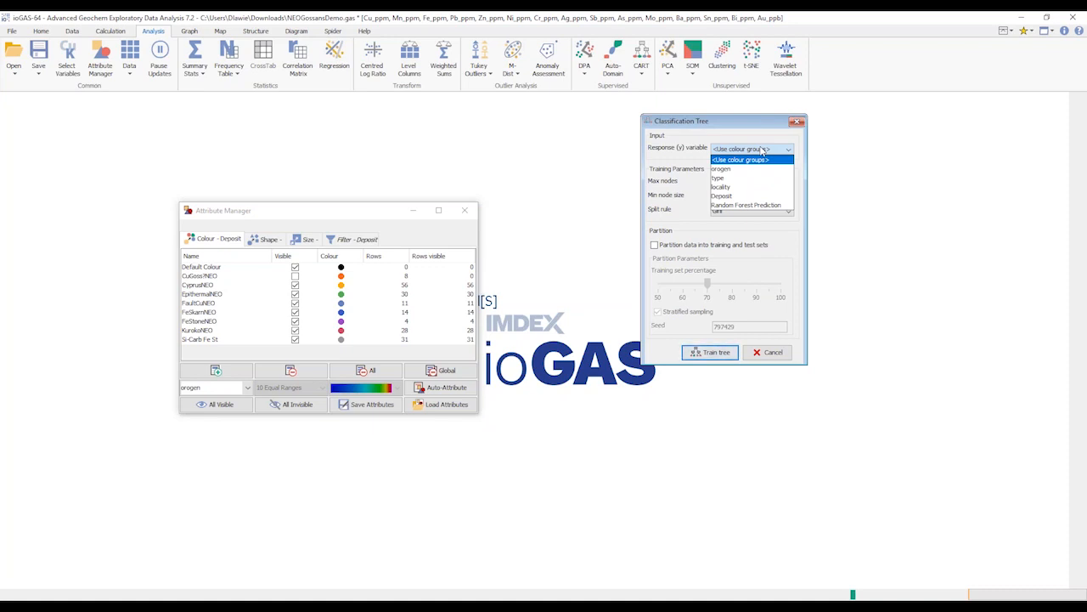
click(753, 126)
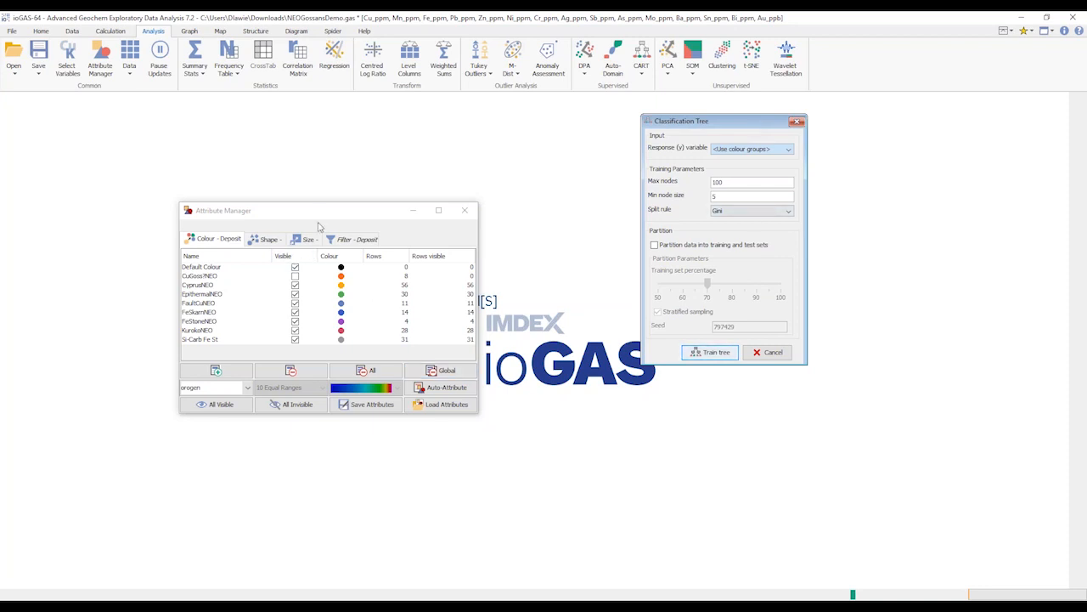
drag(321, 219, 383, 191)
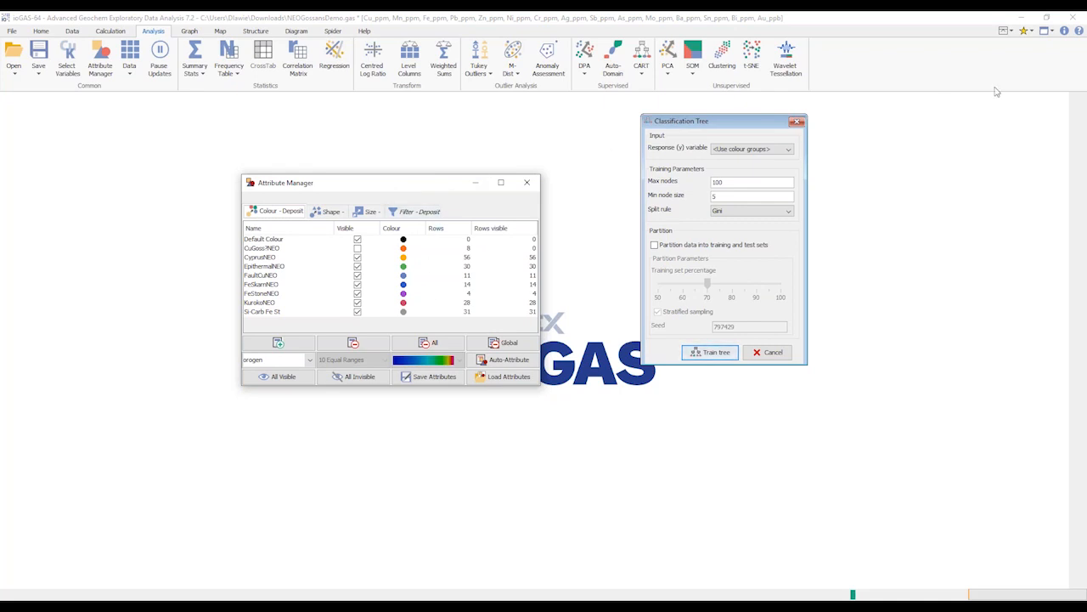
click(1043, 35)
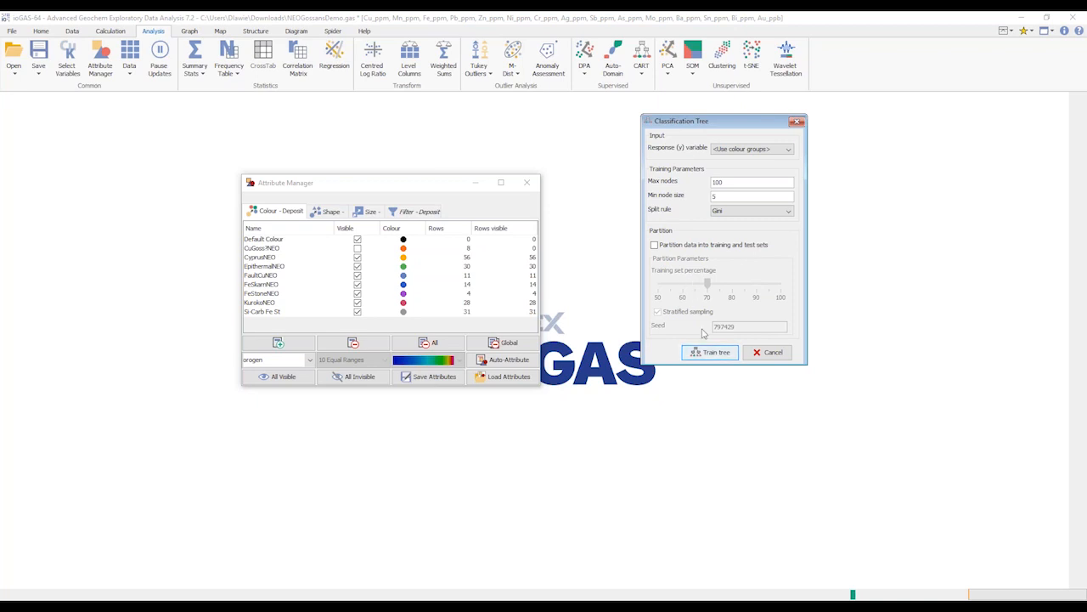
click(713, 353)
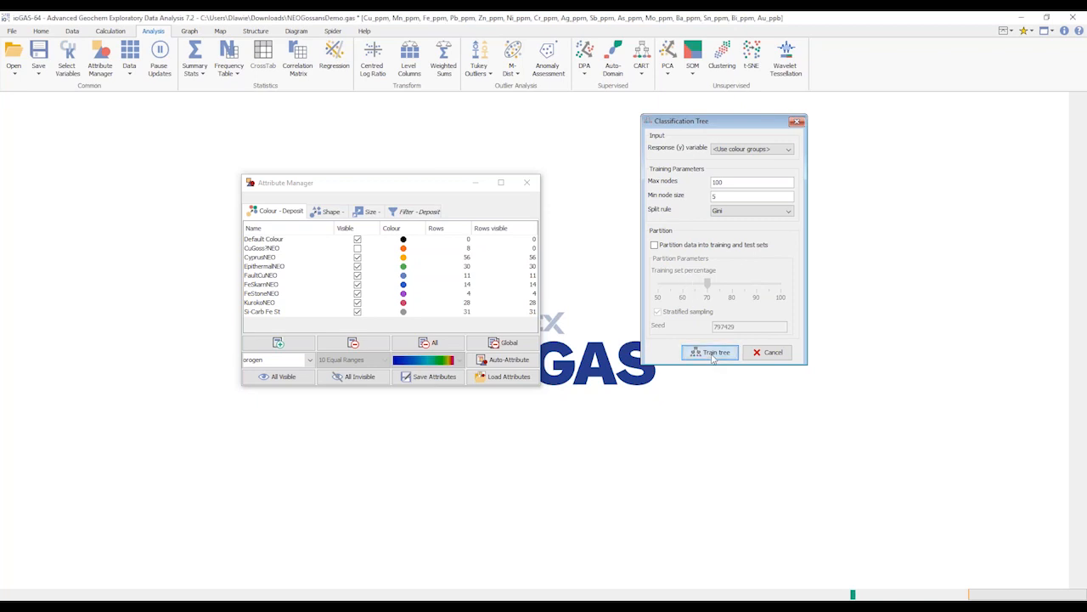
drag(409, 187, 625, 235)
drag(178, 111, 290, 163)
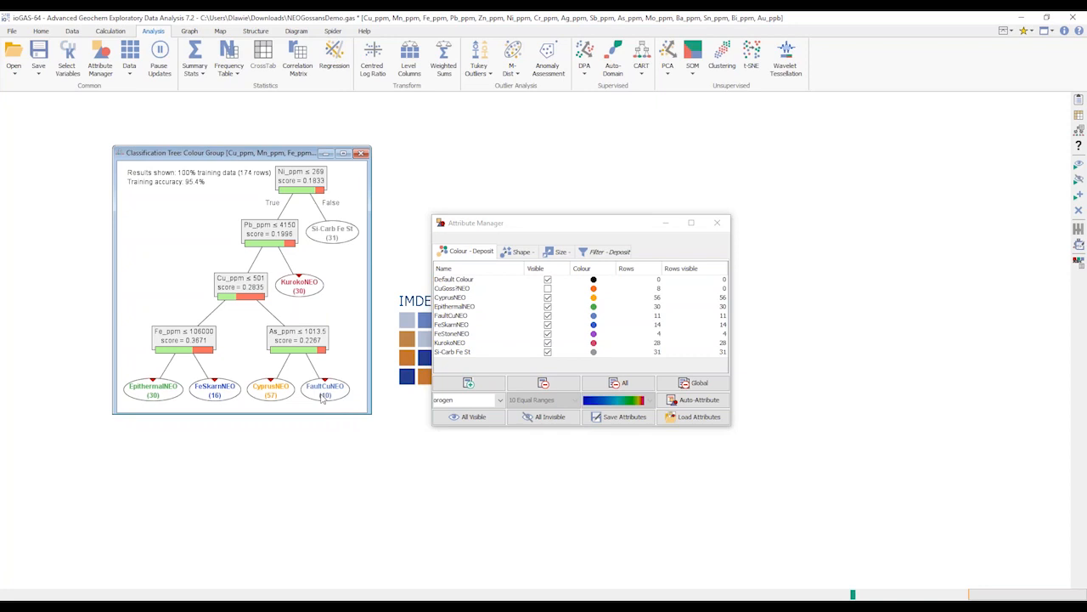
Examine the classification tree's confusion matrix for the training data in full view, and close it
mouse_move(322, 398)
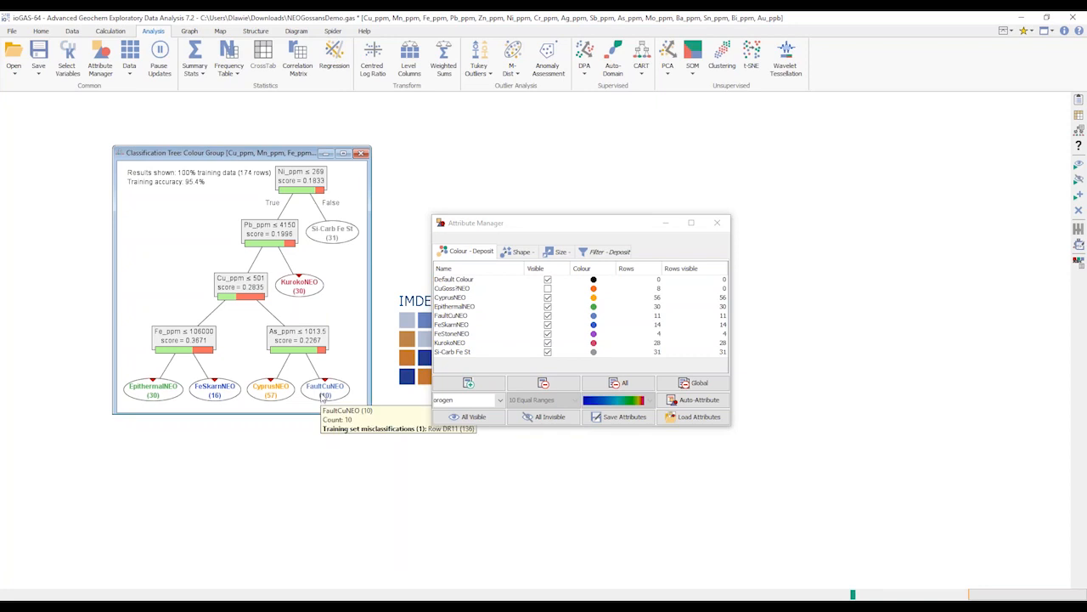
click(1079, 114)
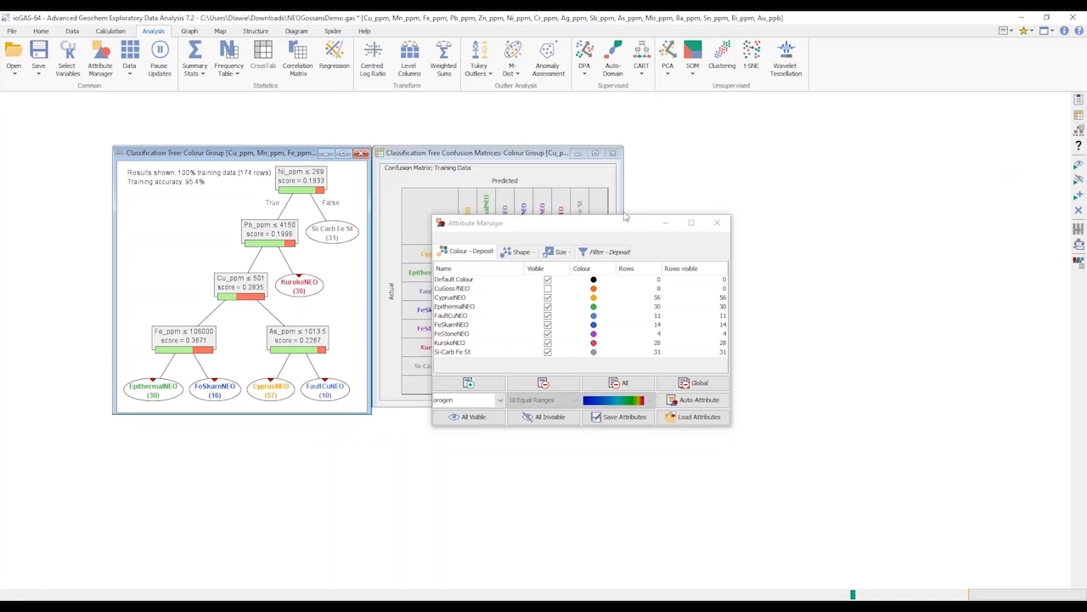
drag(613, 228, 773, 433)
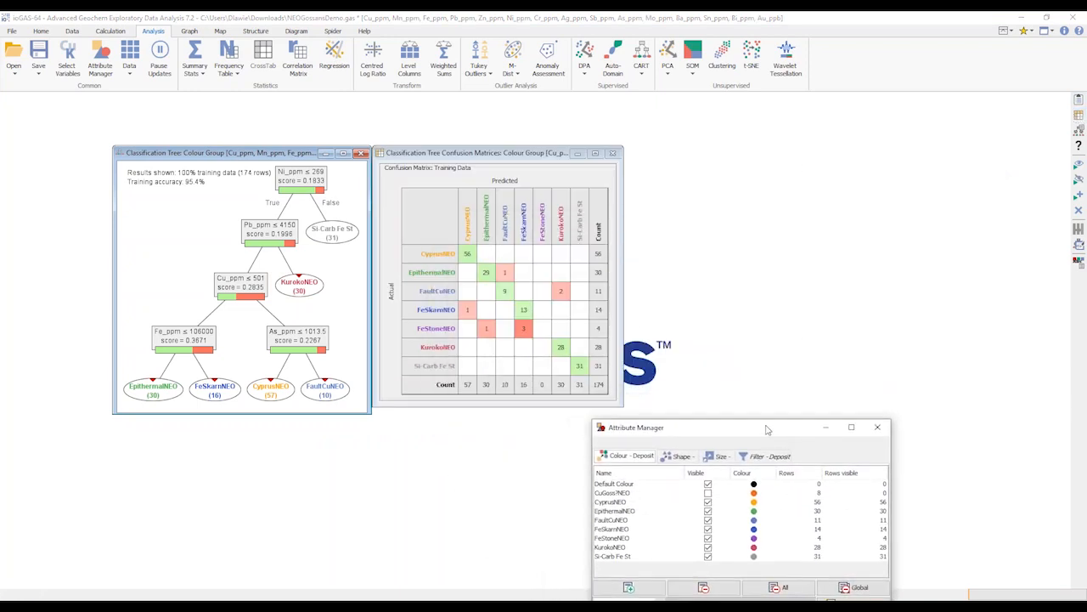
drag(533, 158, 563, 132)
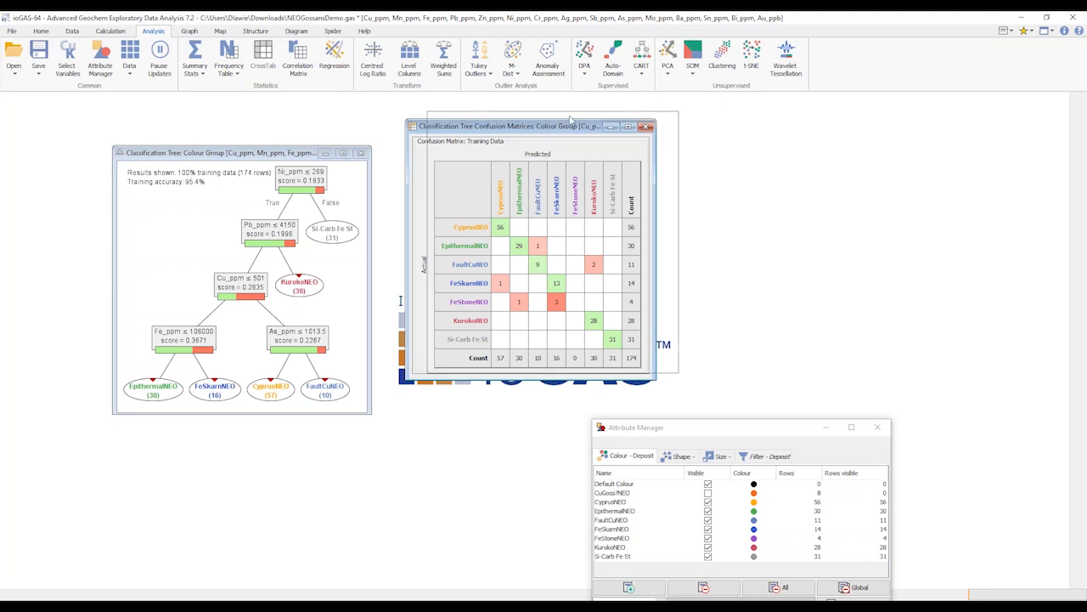
drag(549, 126, 570, 119)
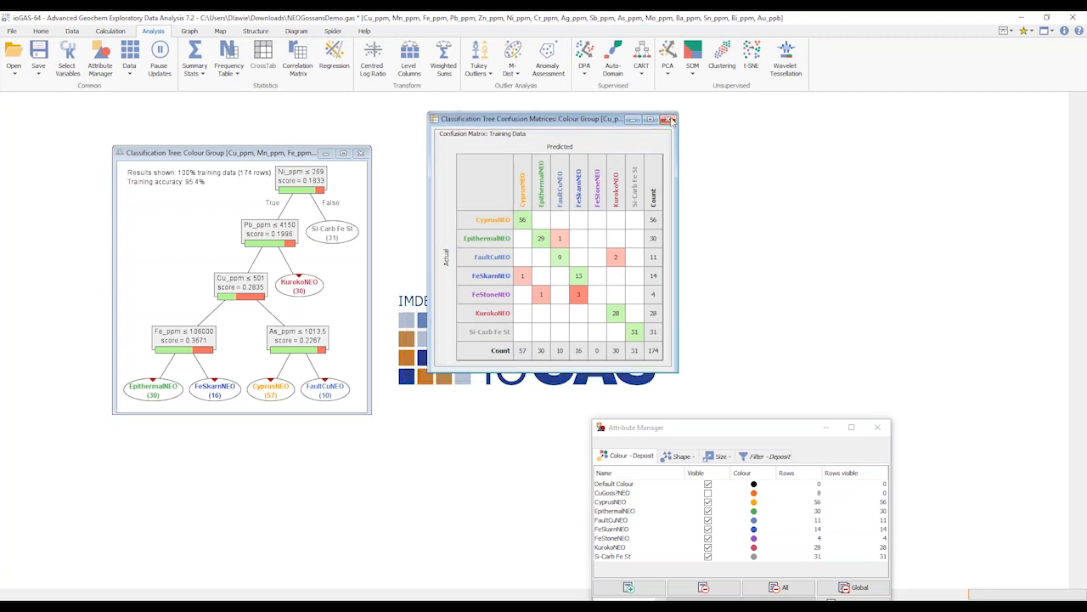
click(669, 119)
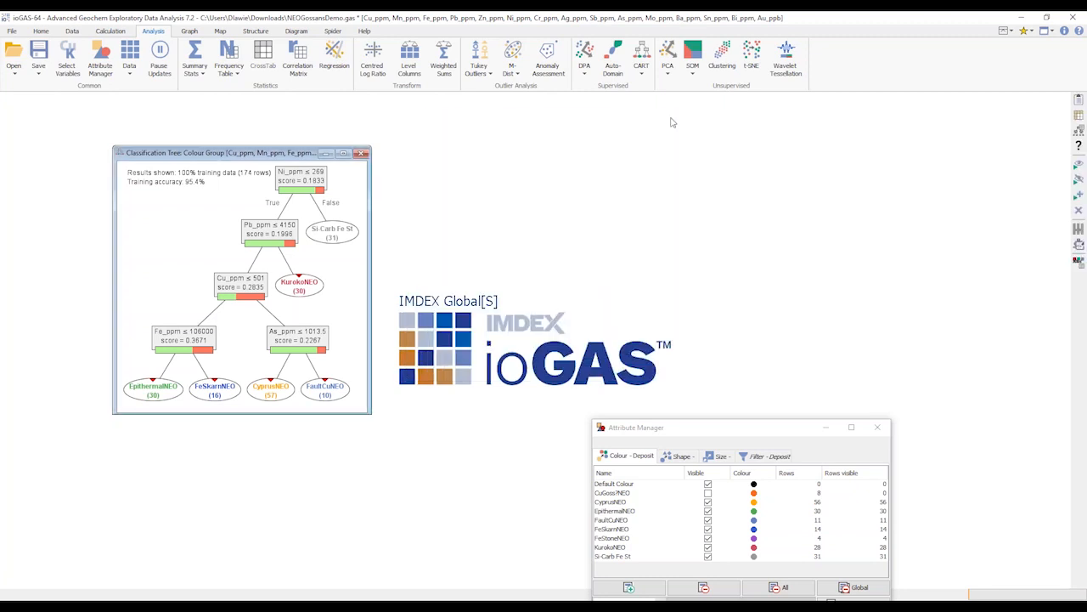
Open the Classification Tree Report and place it beside the tree to examine the parameters, variable importance and training accuracy
click(1081, 100)
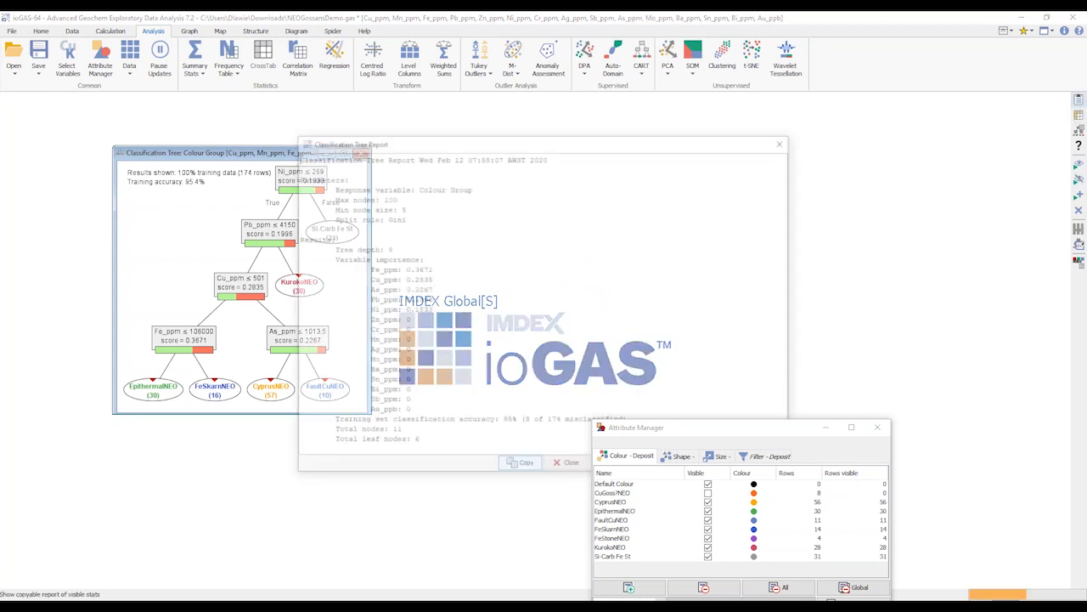
mouse_move(545, 147)
mouse_down()
mouse_move(643, 139)
mouse_move(564, 139)
mouse_up()
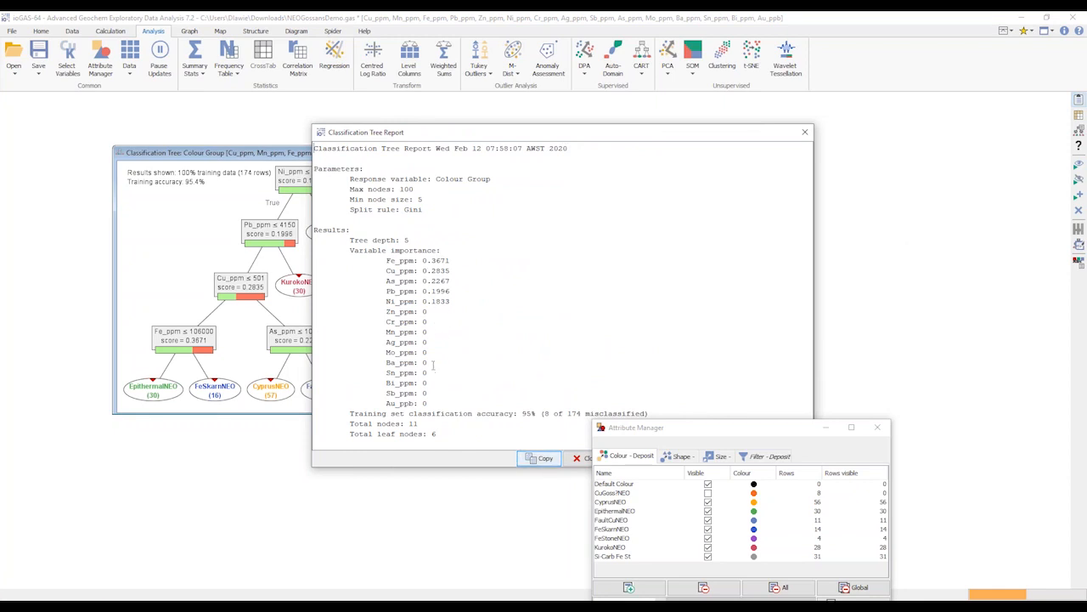
drag(465, 133, 514, 121)
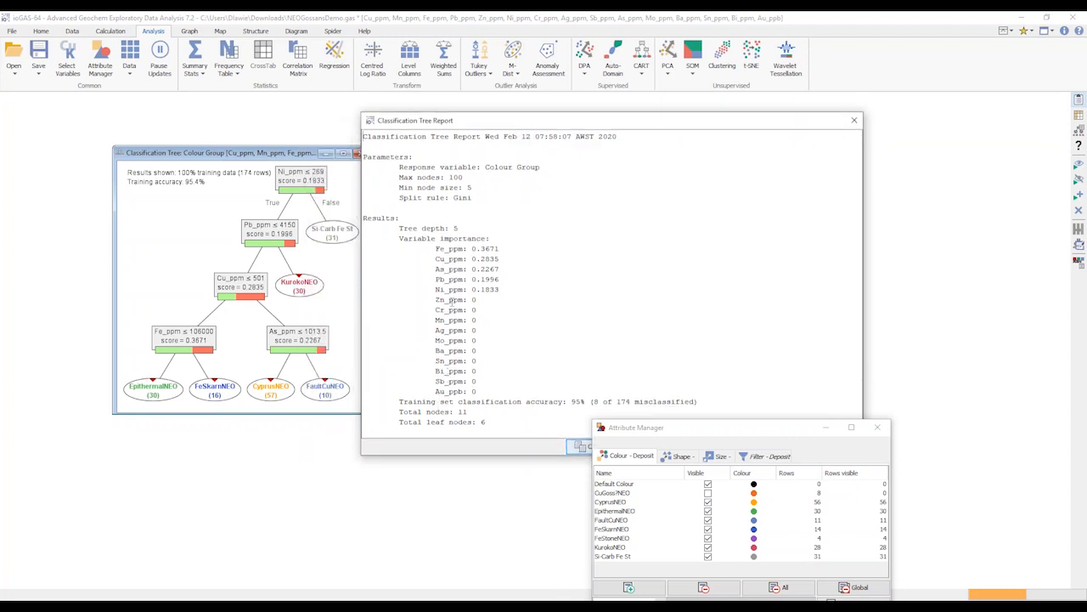
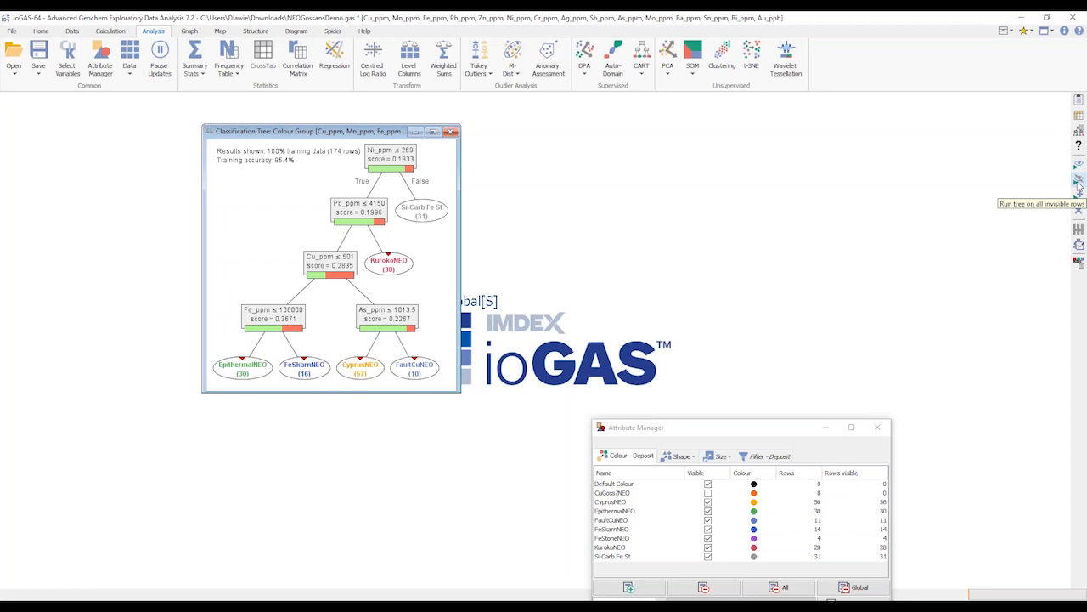
Run the classification tree on the invisible rows to view their predictions, move the Attribute Manager alongside, and close the tree
click(1078, 182)
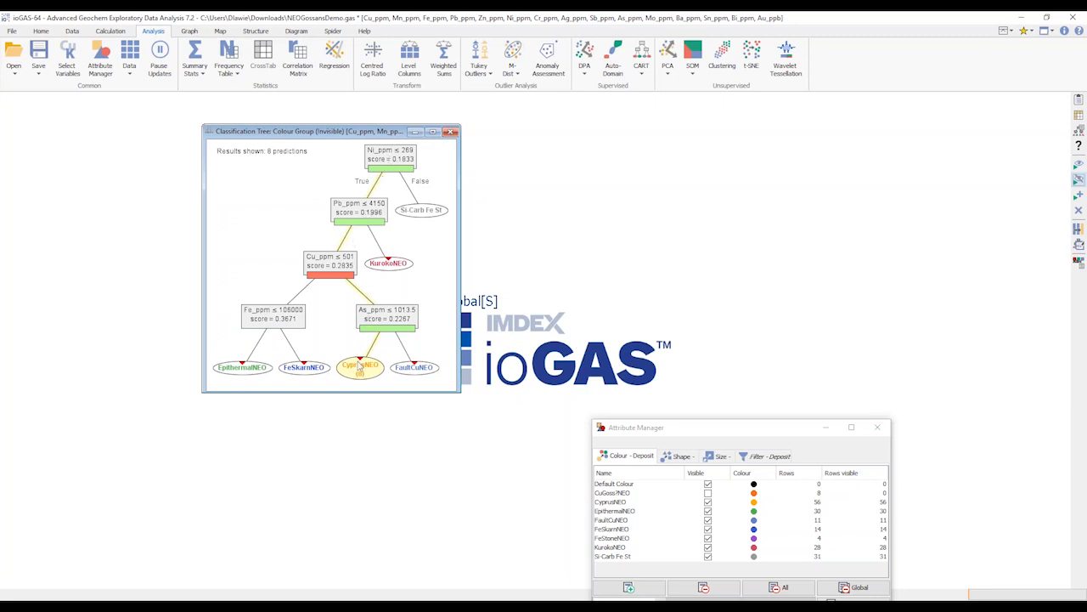
mouse_move(367, 374)
drag(737, 428, 648, 207)
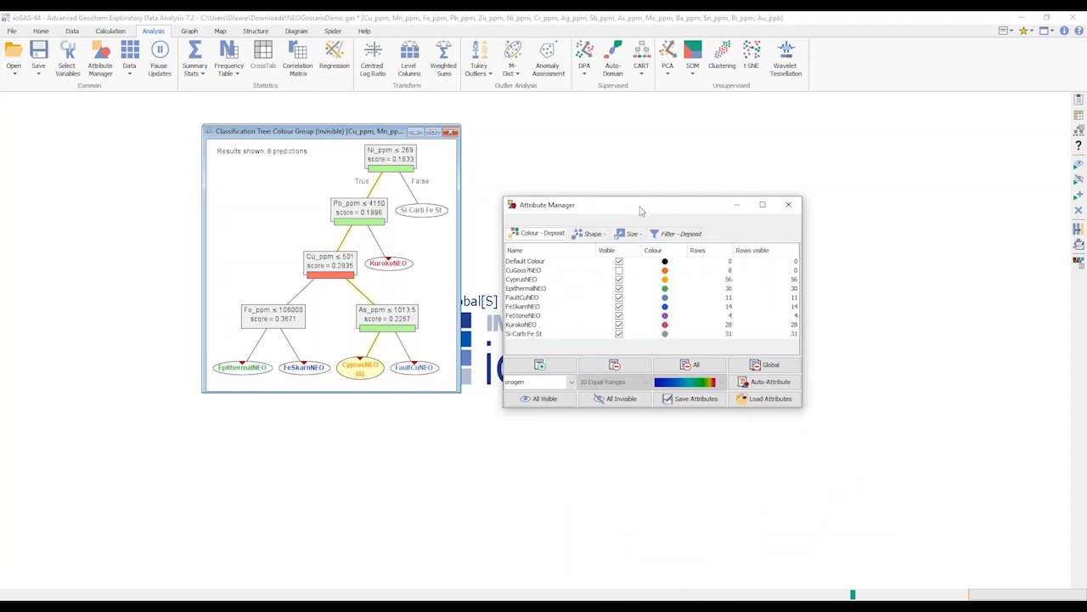
click(451, 133)
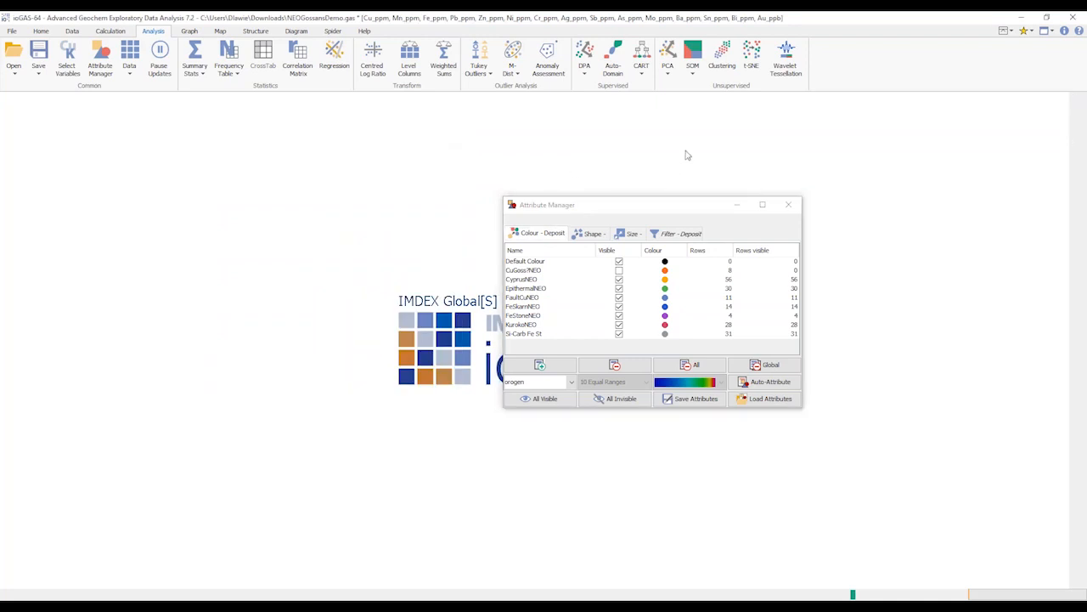
Open the t-SNE configuration and arrange it beside the Attribute Manager so both are fully visible
click(753, 56)
click(688, 209)
drag(688, 209, 742, 202)
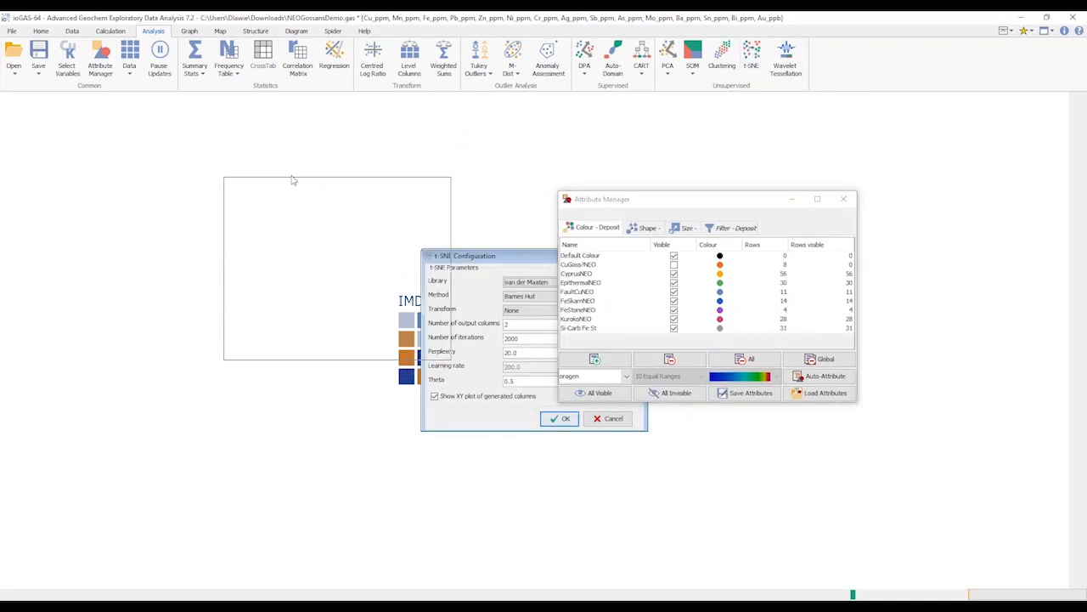
drag(215, 160, 215, 159)
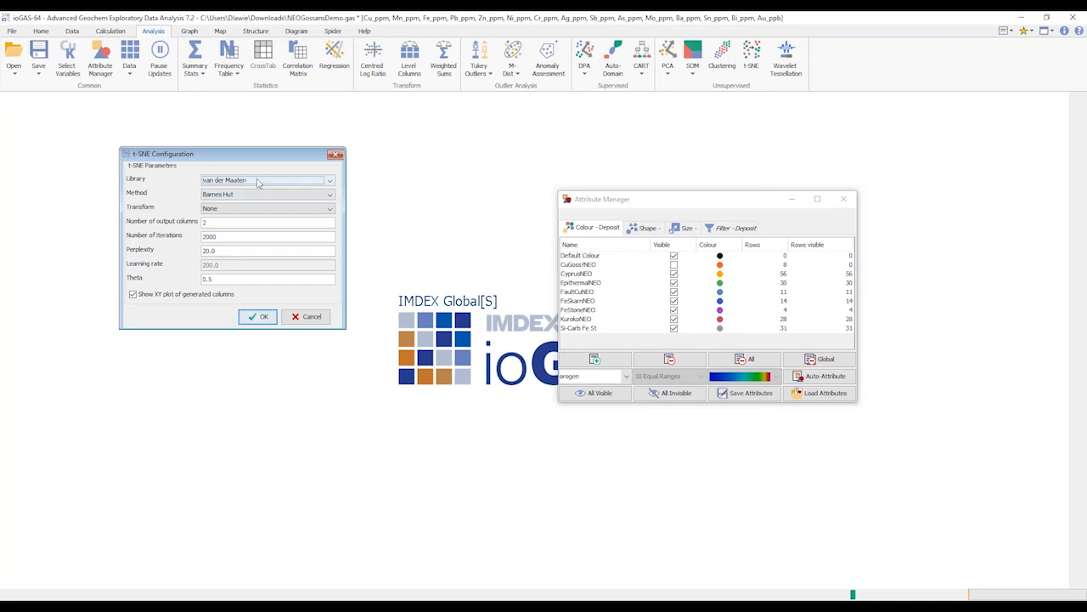
Review the t-SNE library and method options, keeping the van der Maaten library and the Barnes Hut method
click(251, 181)
click(176, 179)
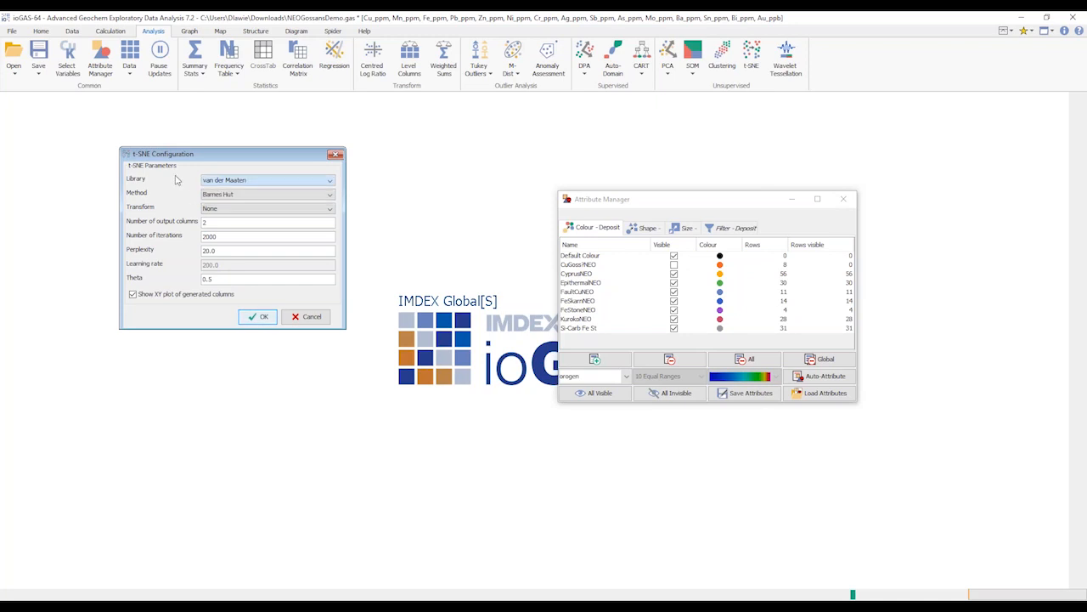
click(234, 195)
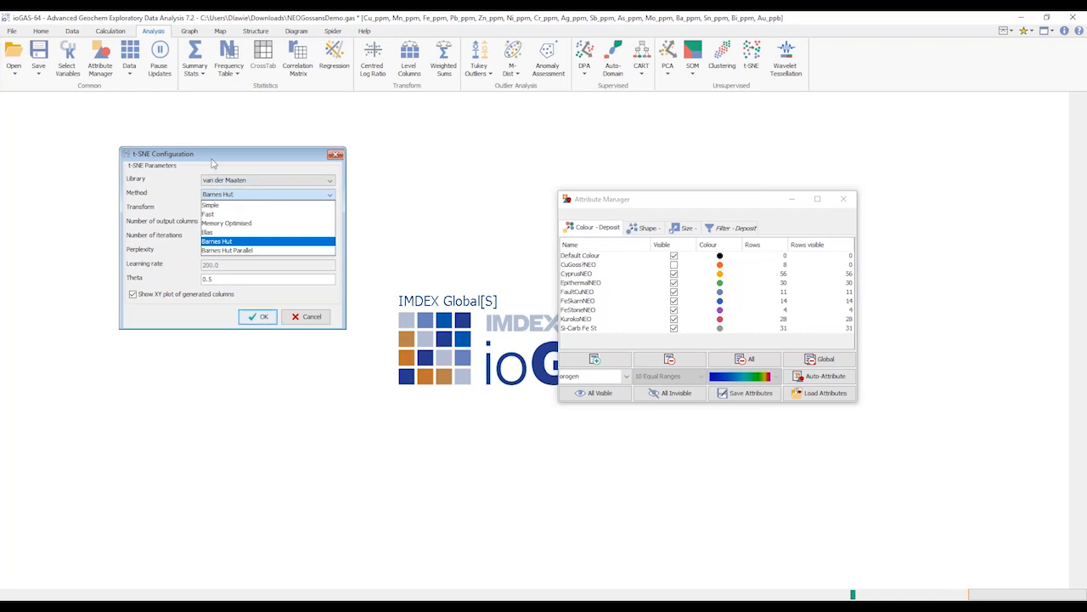
click(215, 164)
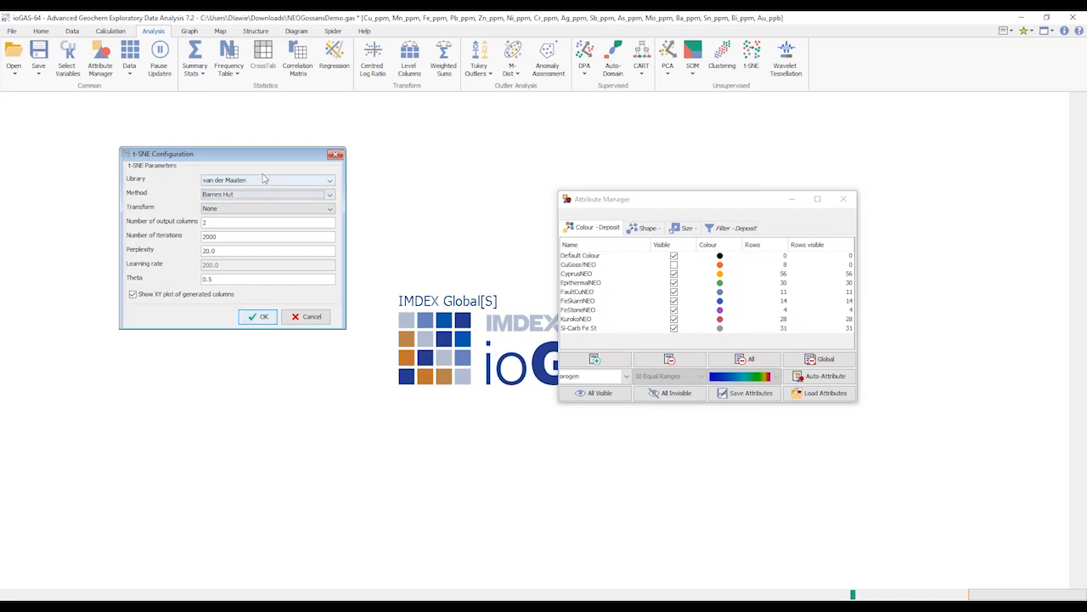
click(254, 194)
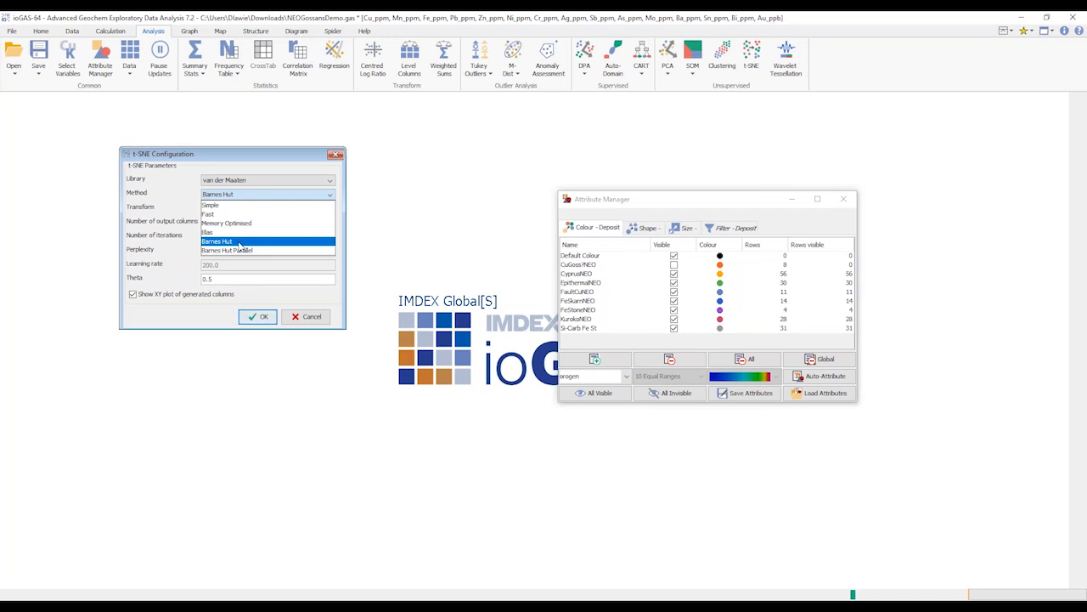
click(240, 246)
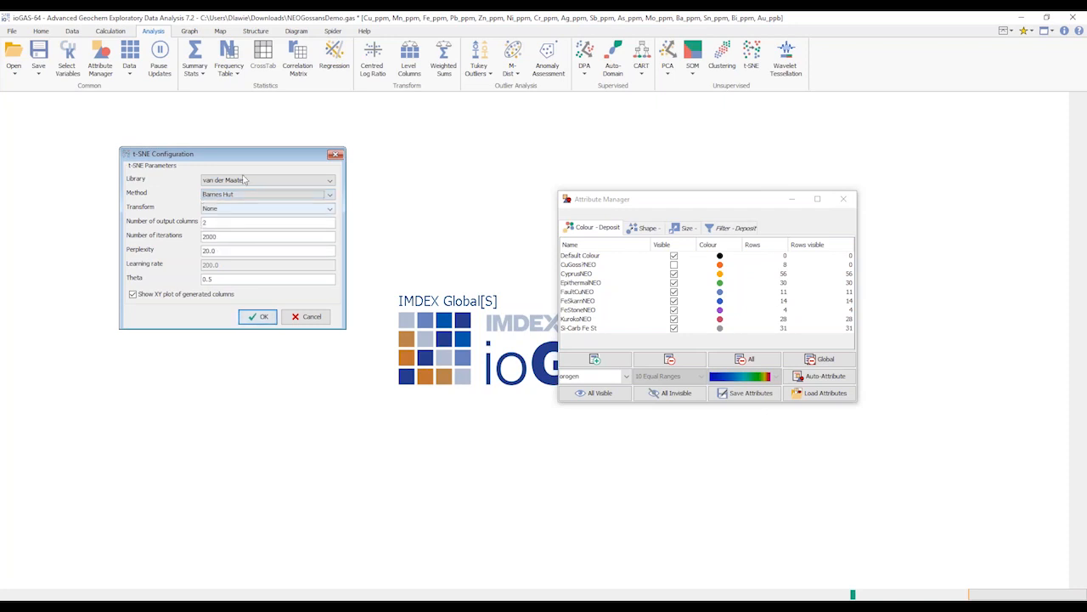
drag(263, 159, 302, 156)
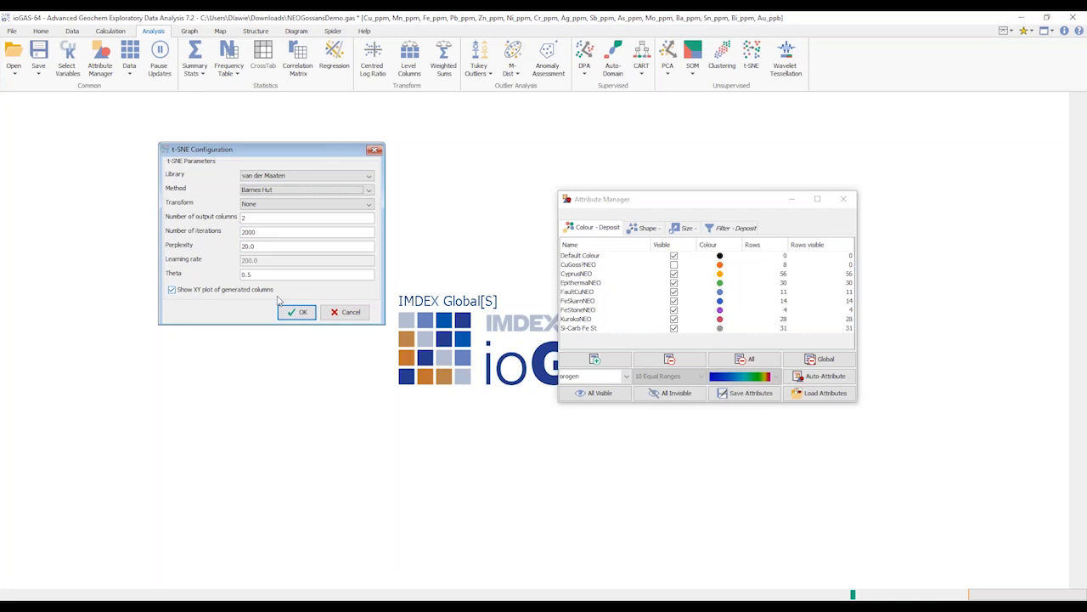
Run t-SNE with the Log 10, Z-Score, Scale 0.0 to 1.0 transform, overwrite the existing columns, and enlarge and reposition the resulting plot
click(307, 208)
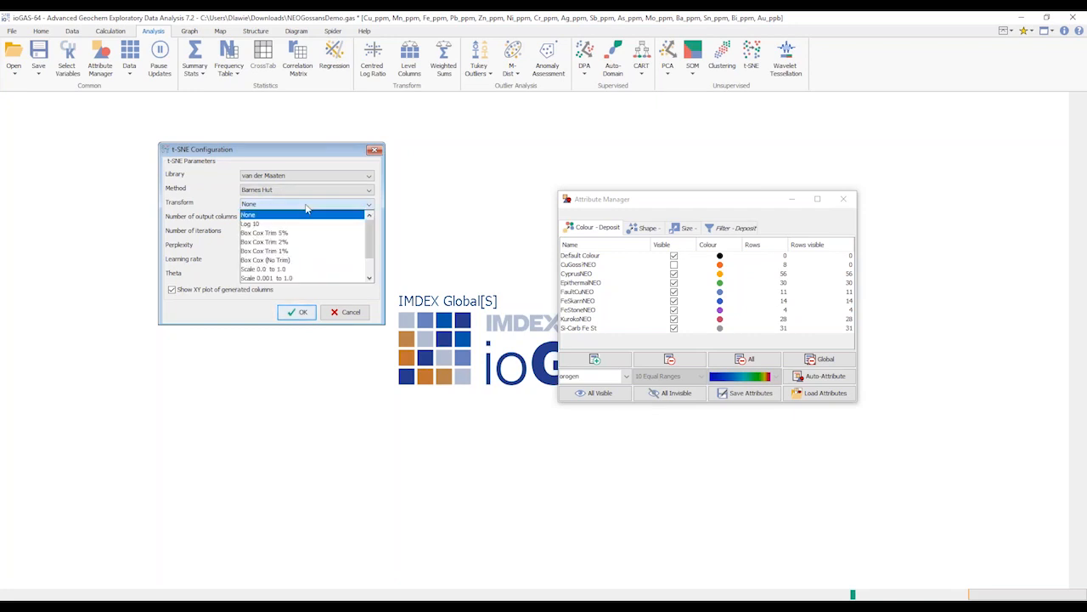
drag(370, 238, 370, 261)
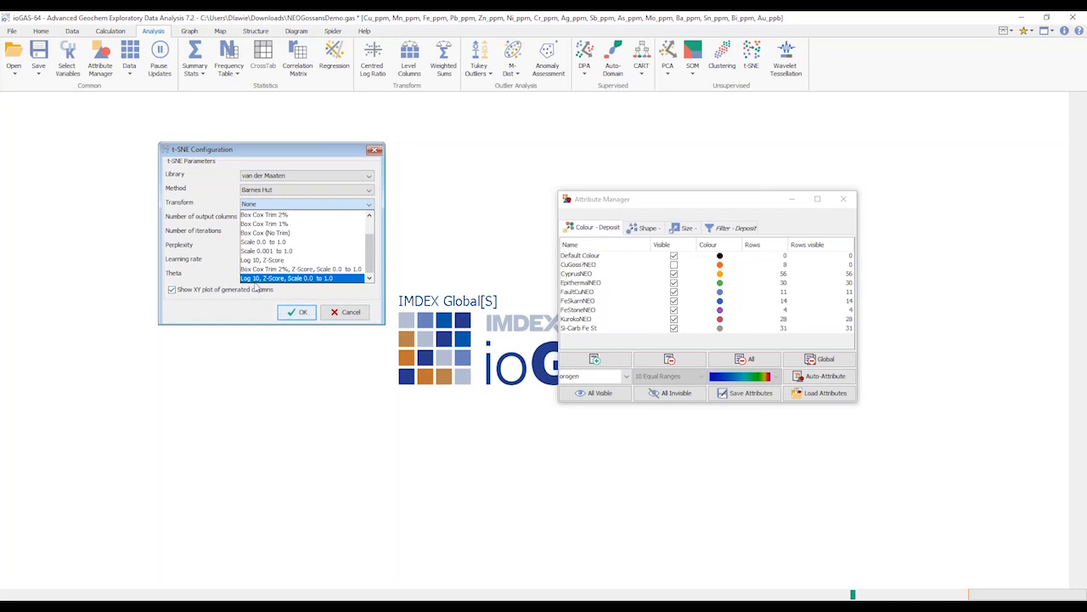
click(304, 280)
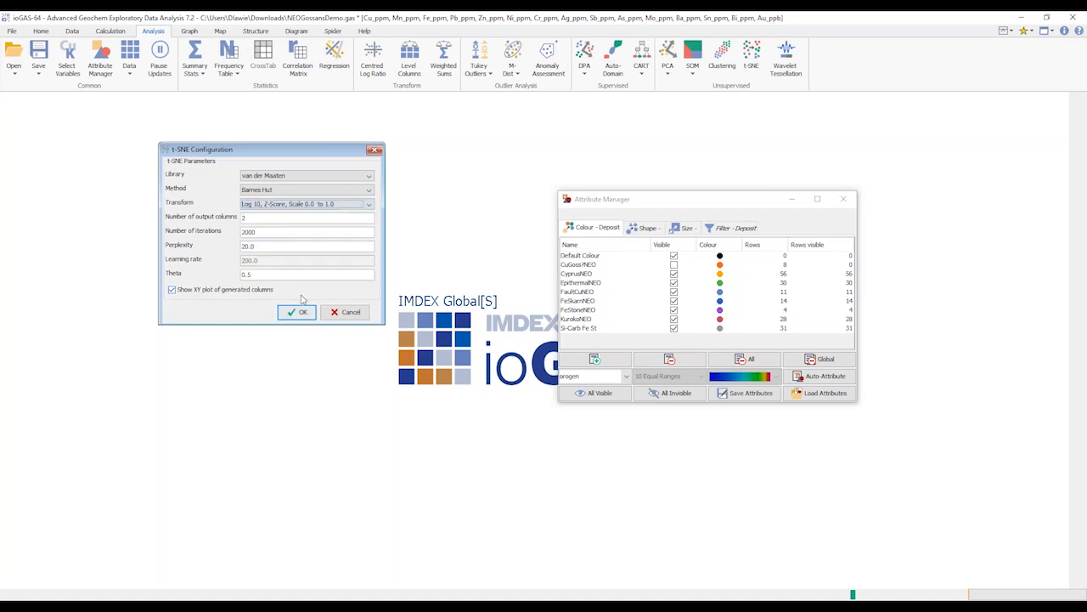
click(292, 313)
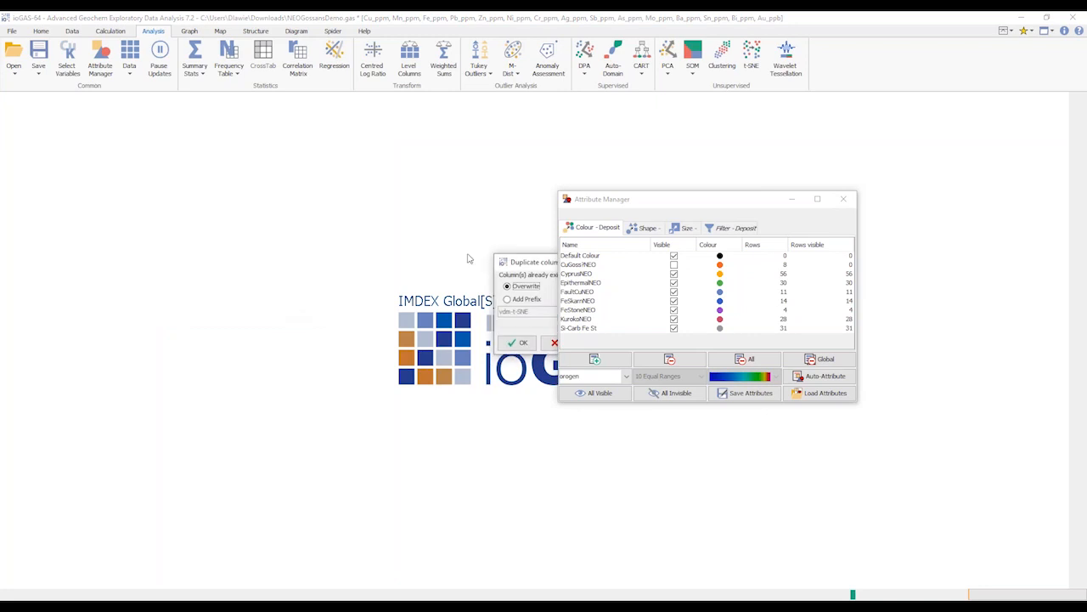
drag(531, 267, 227, 217)
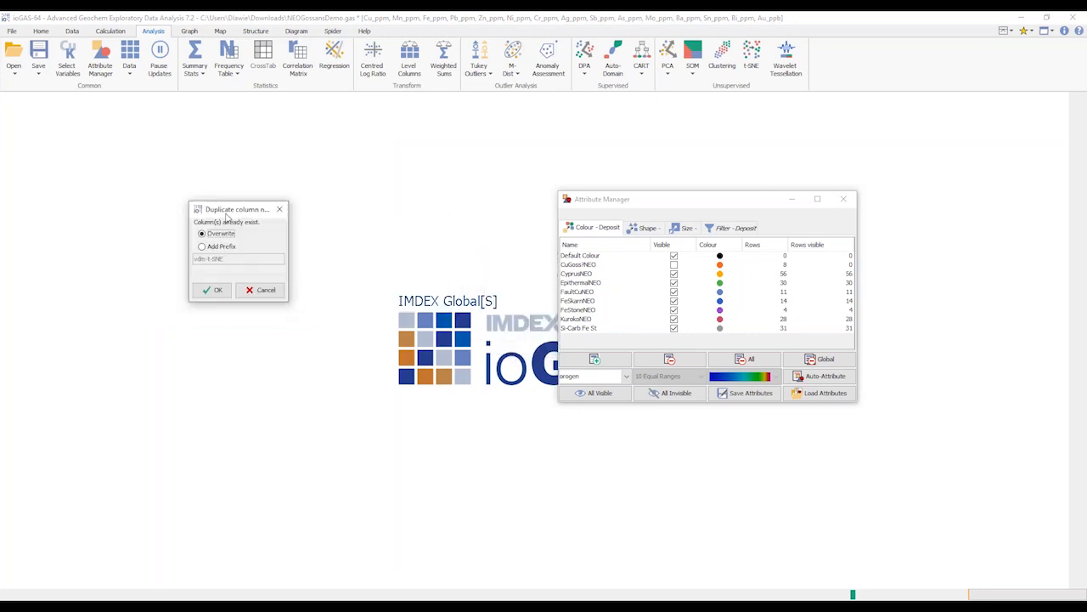
click(214, 289)
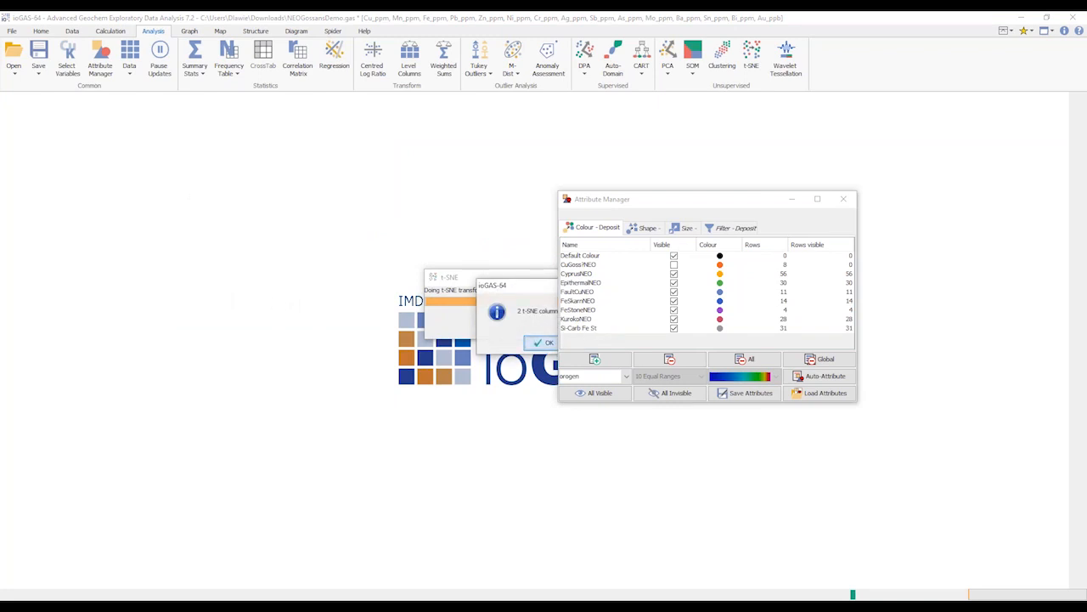
click(538, 342)
drag(394, 350, 397, 404)
drag(285, 113, 494, 142)
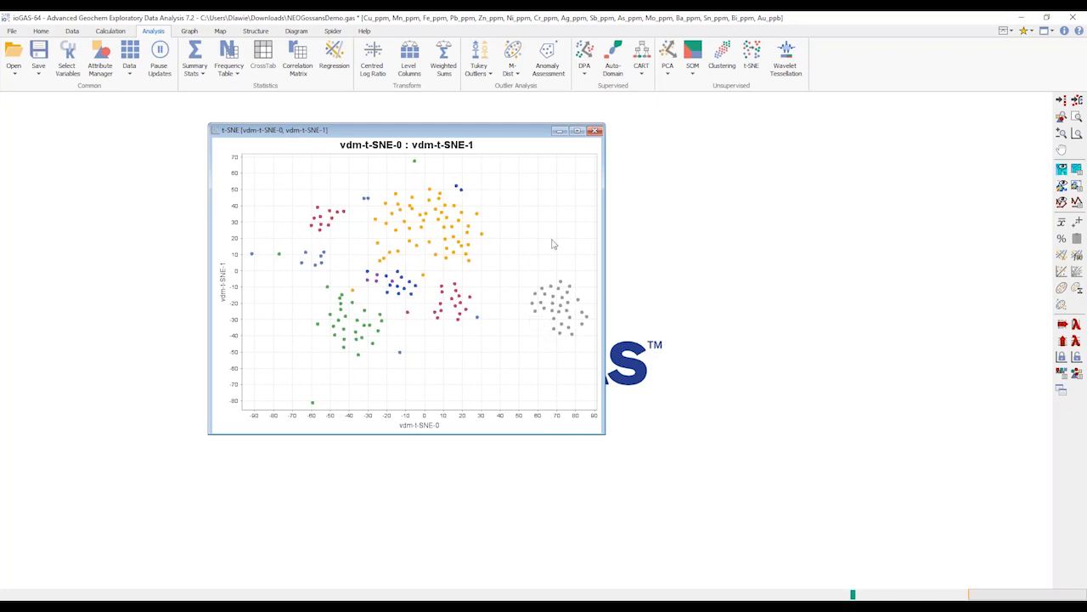
Rerun t-SNE with the van der Maaten library, the Barnes Hut method and no transform, overwriting the existing columns
click(753, 56)
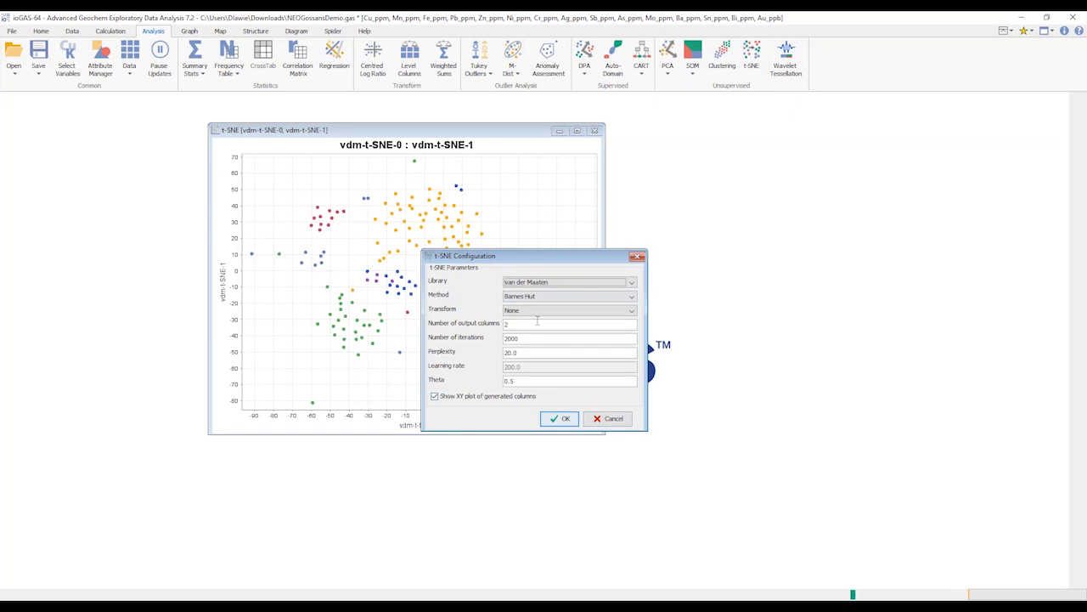
click(556, 421)
click(523, 344)
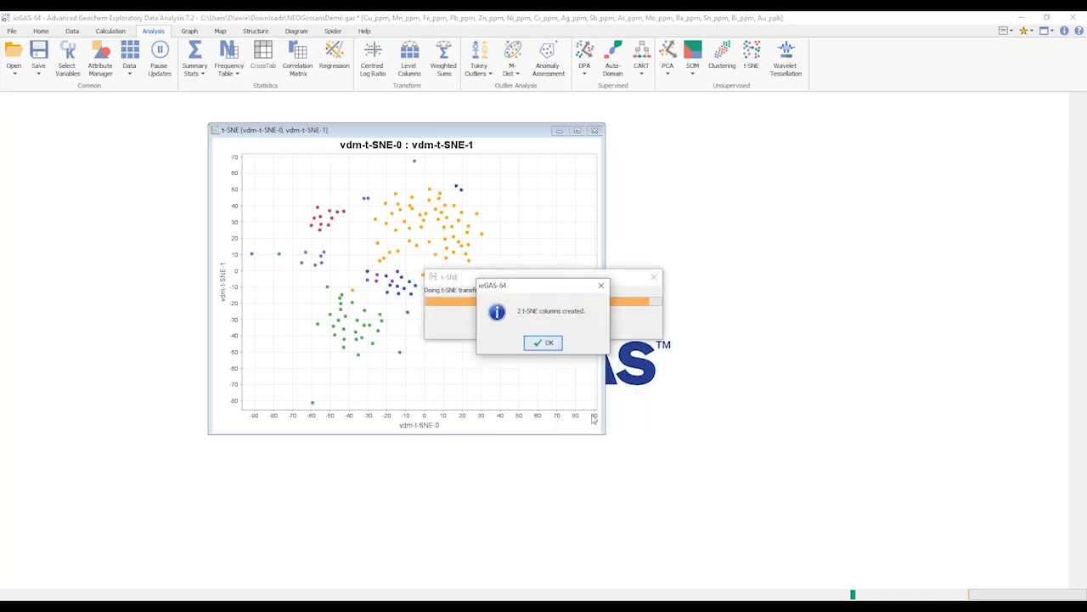
click(549, 342)
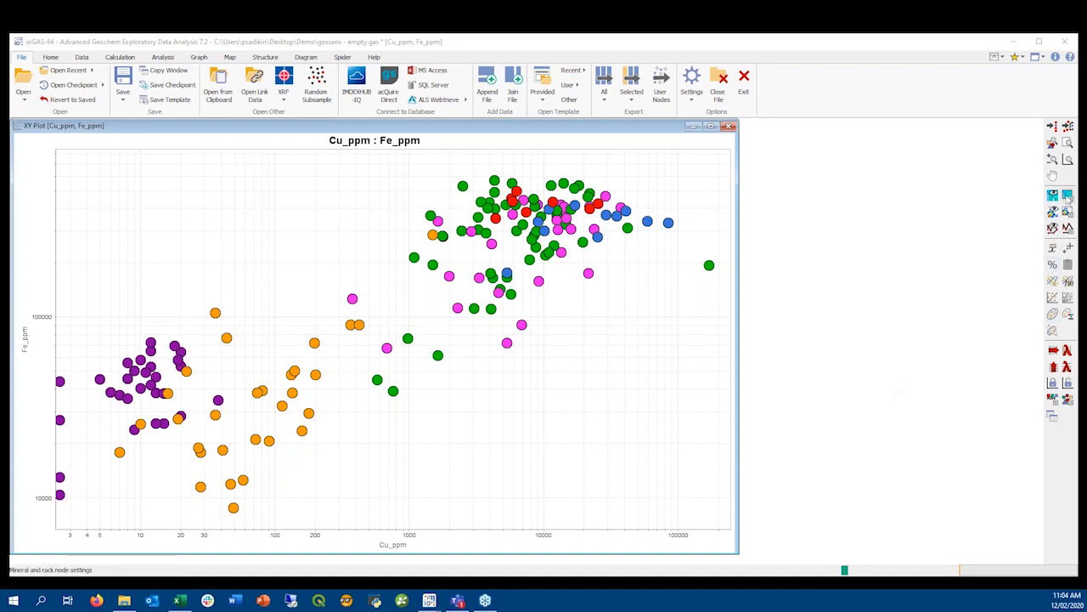
Examine the user reference nodes in Group 1 and Group 2 beside the Cu_ppm : Fe_ppm plot, and close the node selection
click(1053, 227)
drag(311, 114, 435, 97)
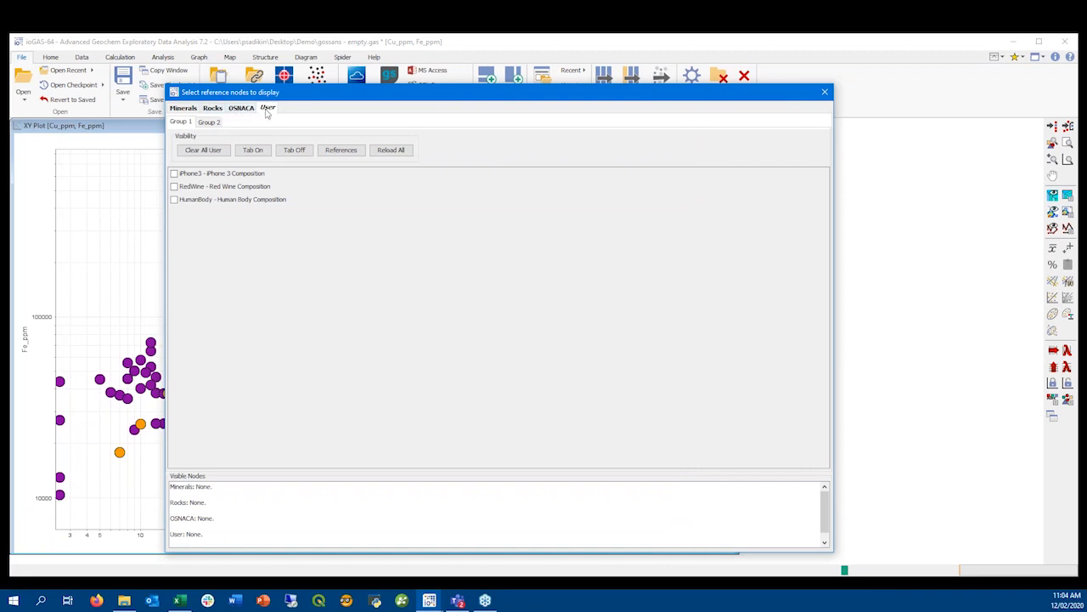
click(217, 112)
click(267, 108)
drag(165, 86, 393, 256)
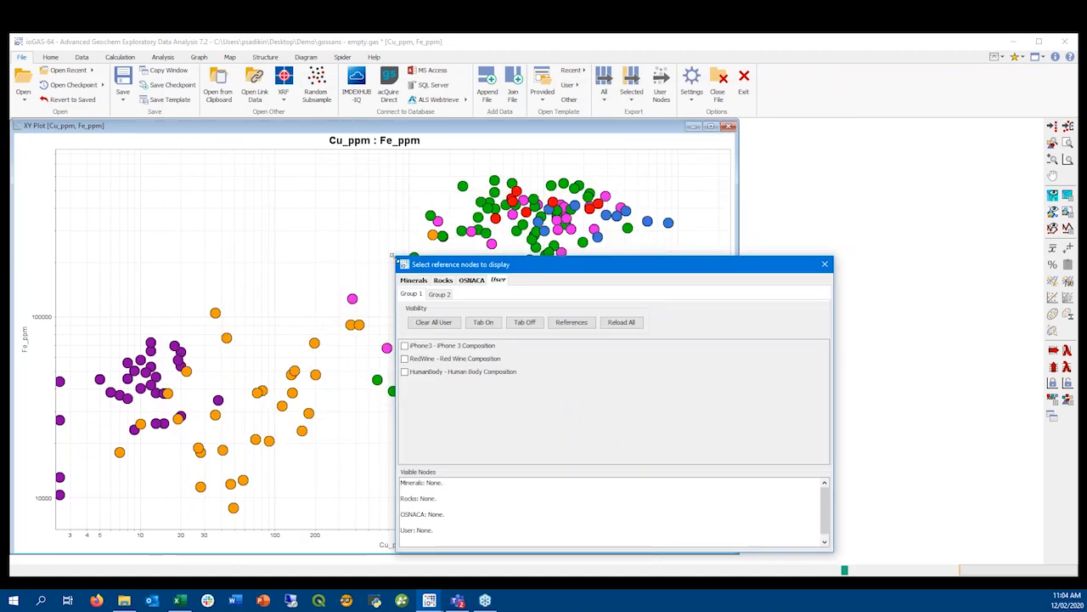
click(439, 294)
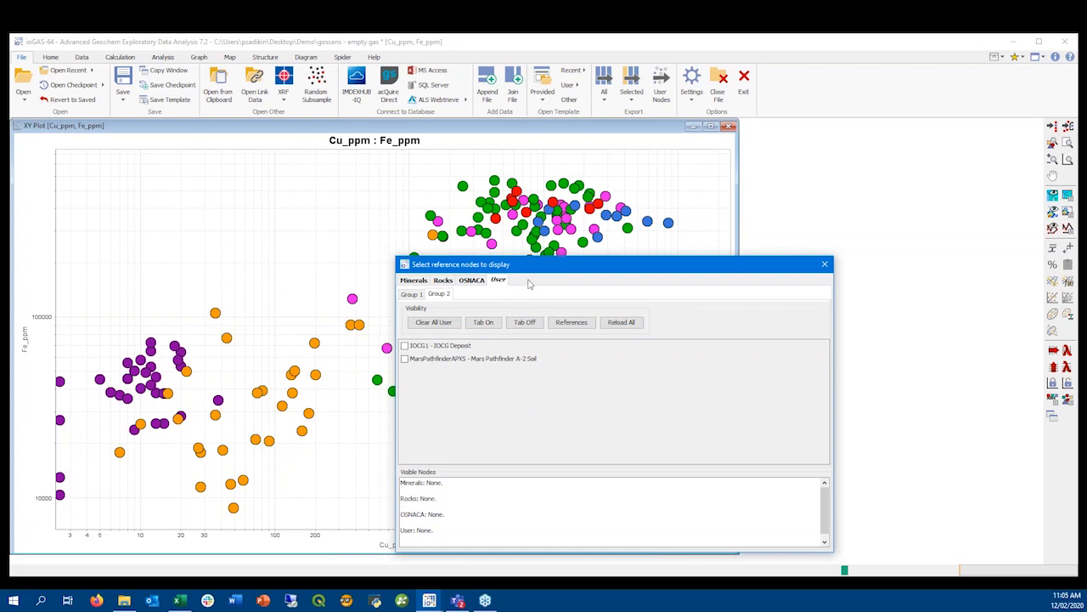
click(824, 265)
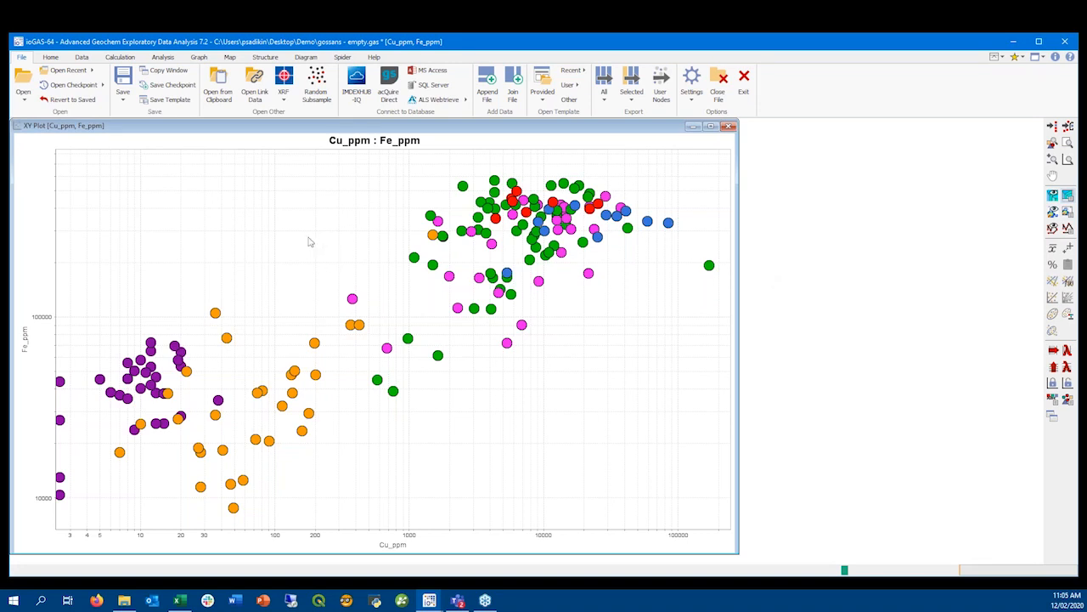
Inspect the complete gossan data table and minimise it
click(50, 57)
click(286, 81)
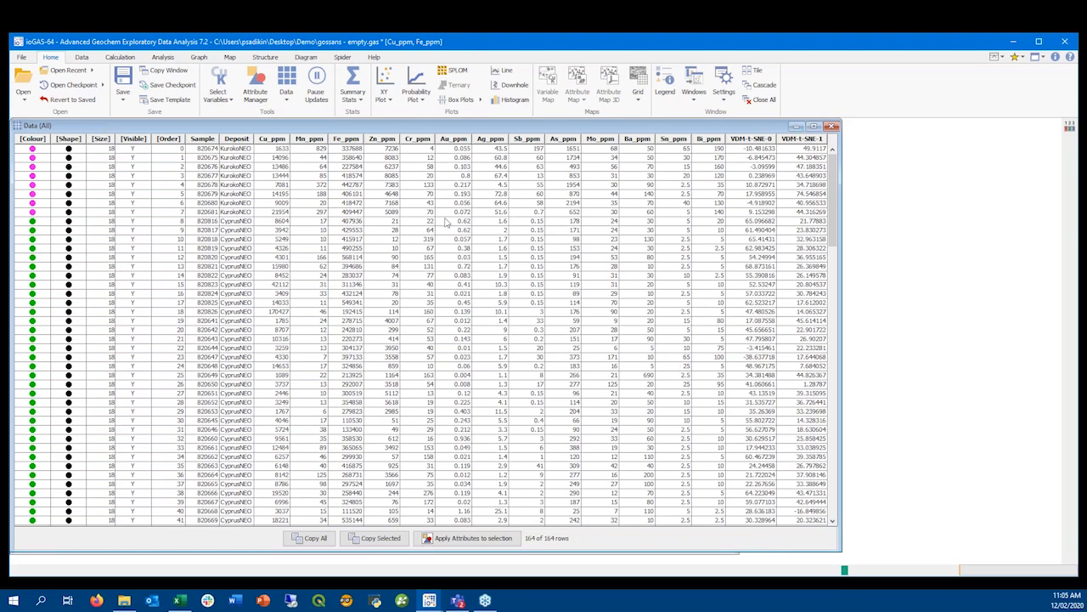
click(796, 126)
click(21, 57)
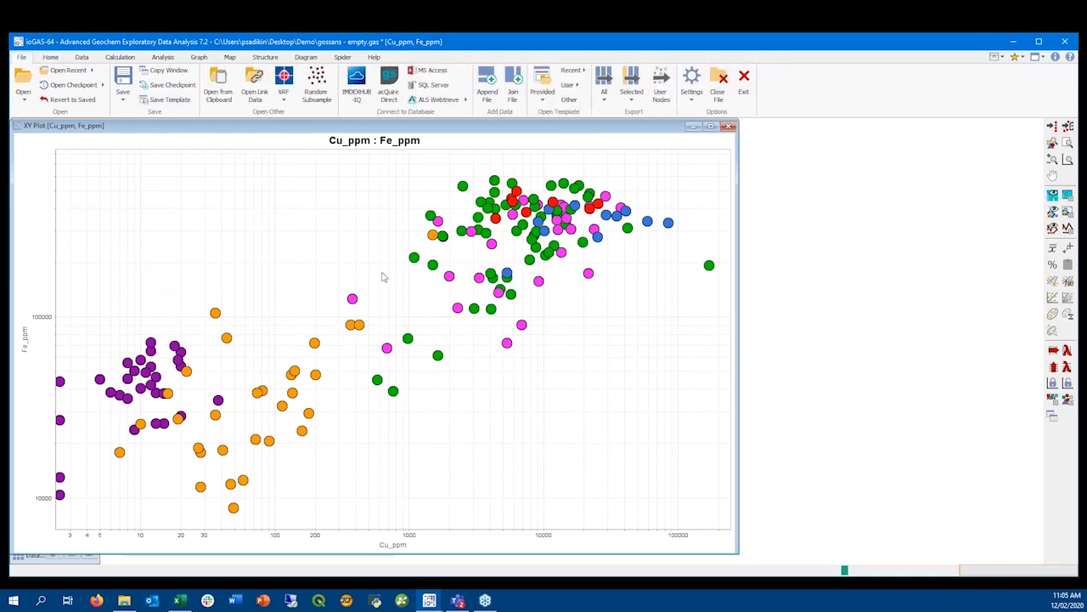
click(661, 96)
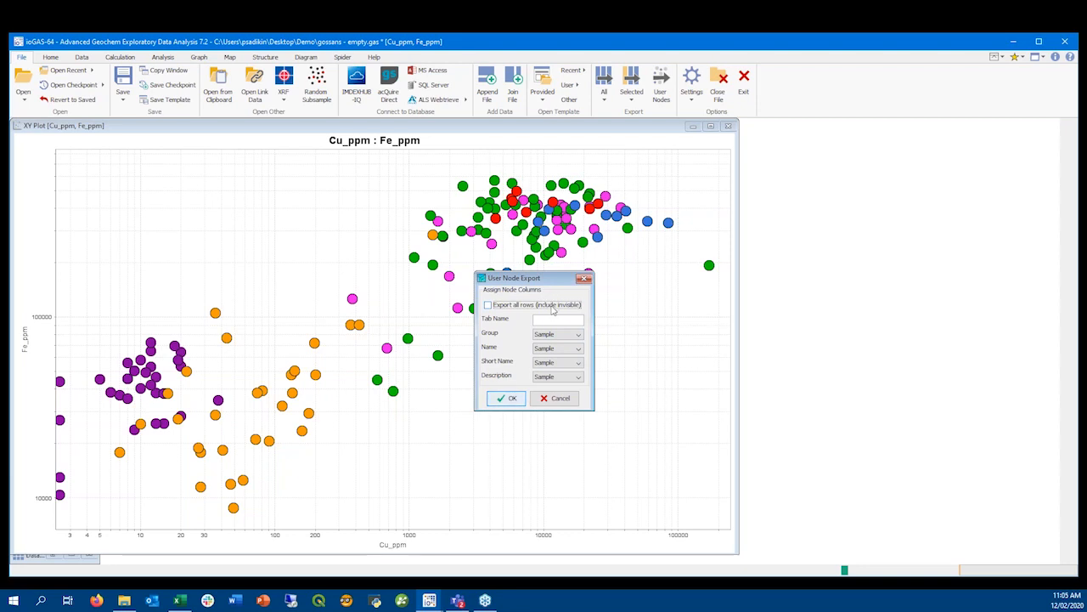
click(50, 57)
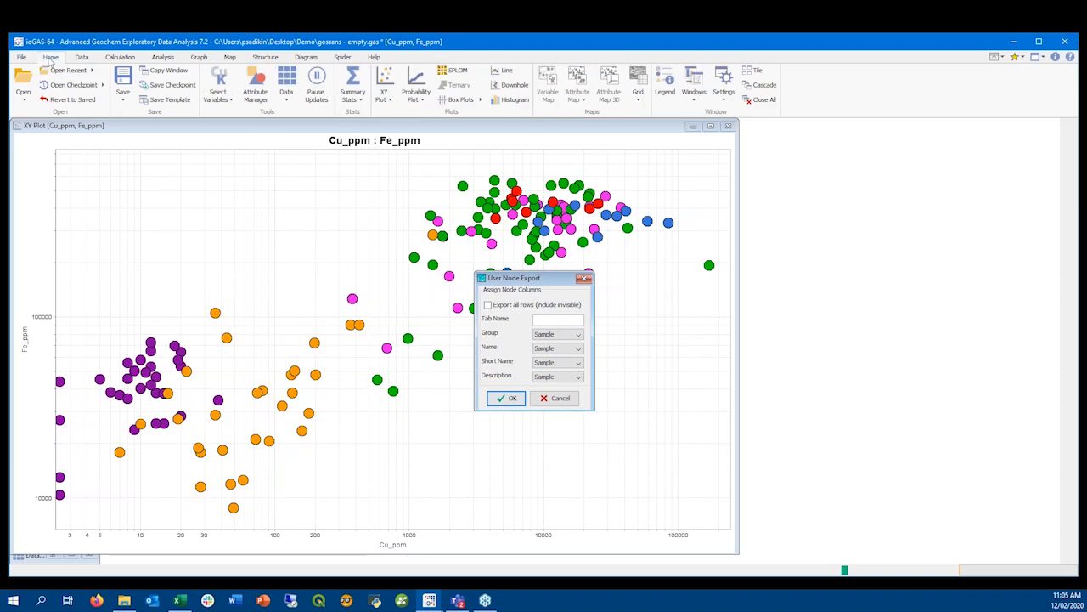
click(257, 91)
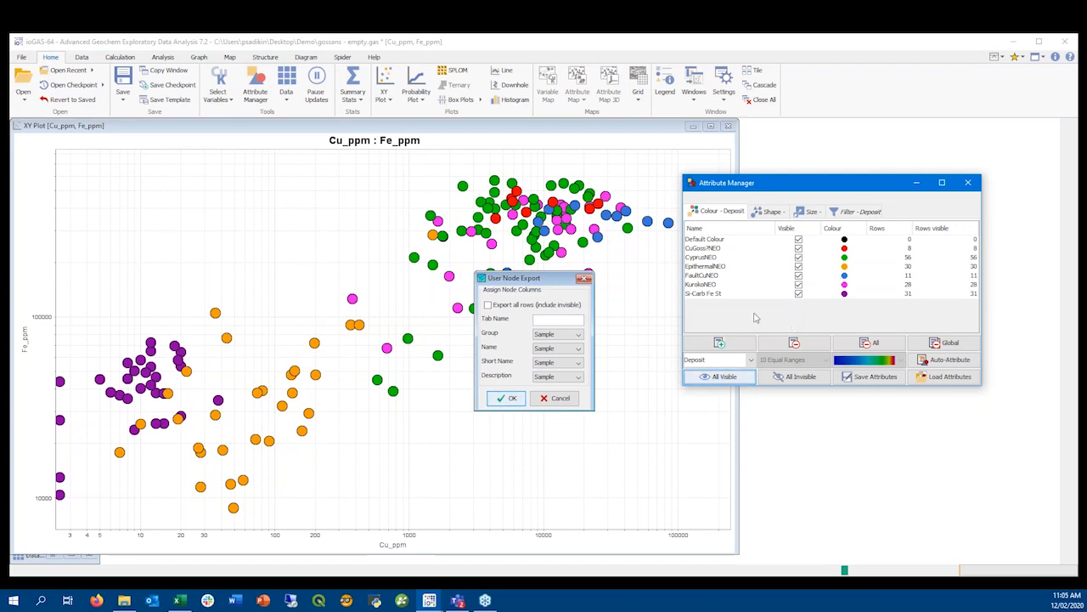
click(584, 281)
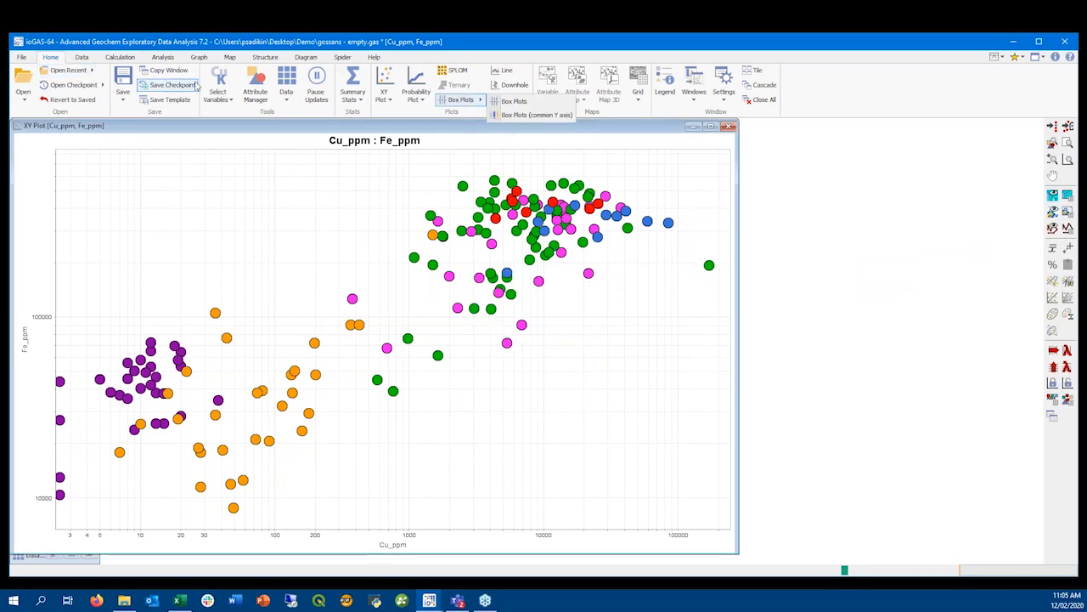
Hide the deposit colour groups from CyprusNEO through Si-Carb Fe St in the Attribute Manager, leaving CuGoss?NEO visible
click(255, 85)
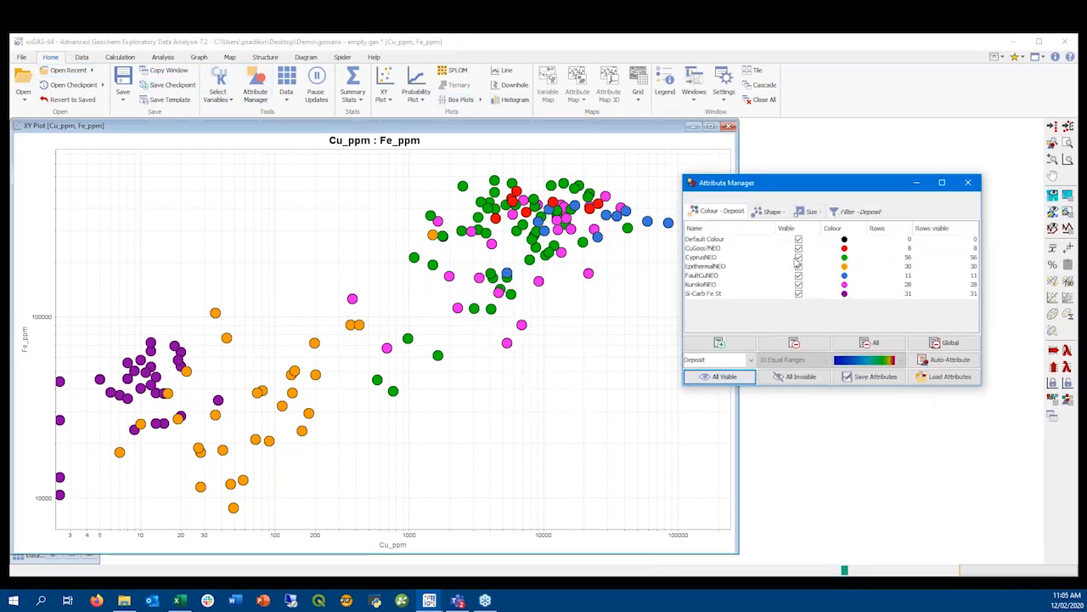
click(780, 258)
drag(716, 260, 721, 294)
click(798, 266)
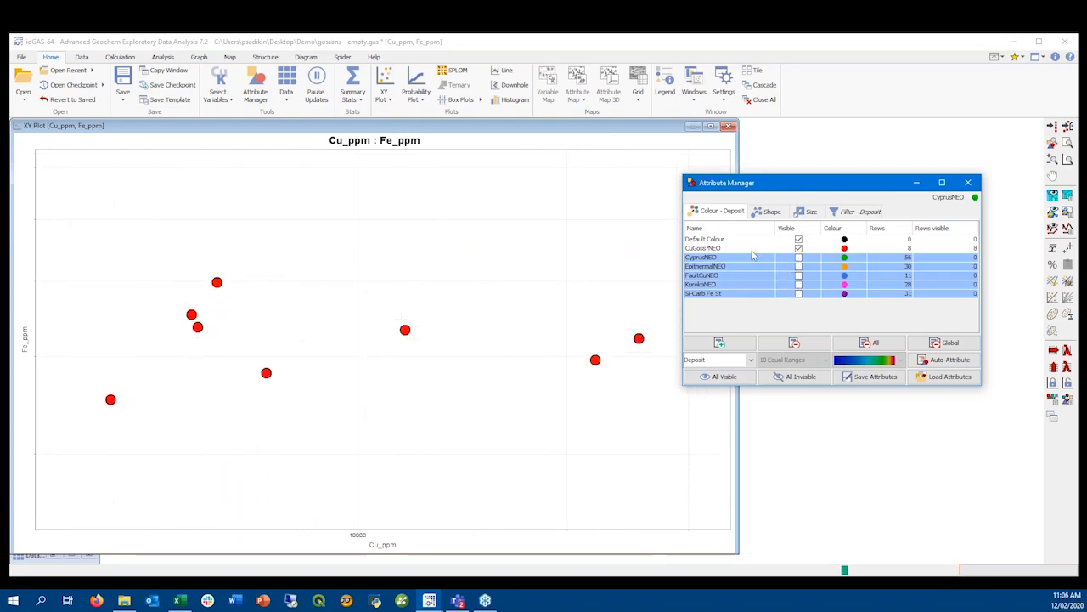
click(752, 248)
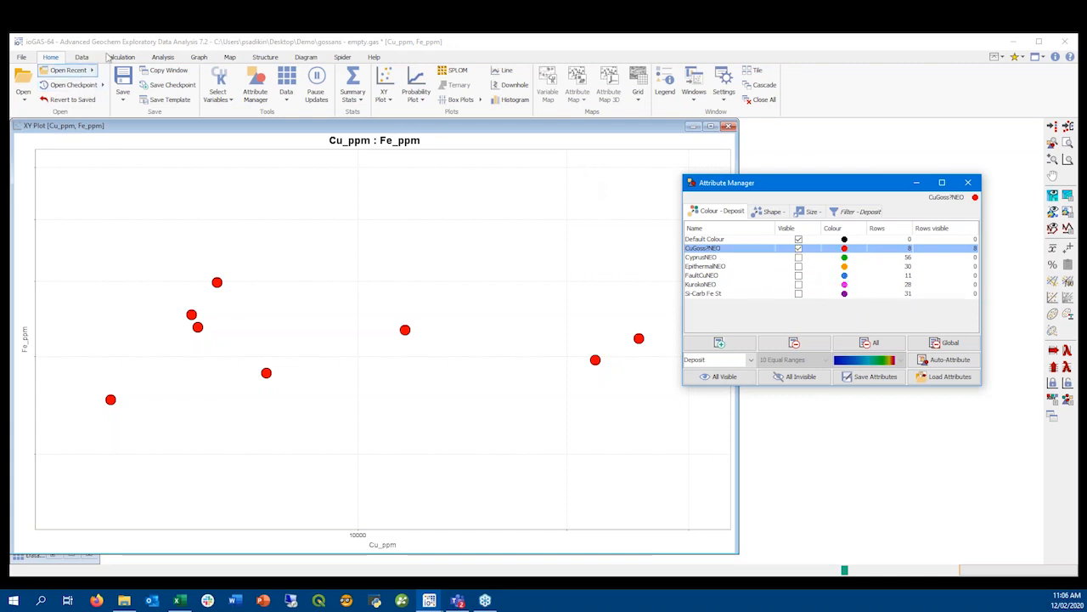
Start a user node export, then bring up the variable selection list and minimise it
click(21, 57)
click(663, 99)
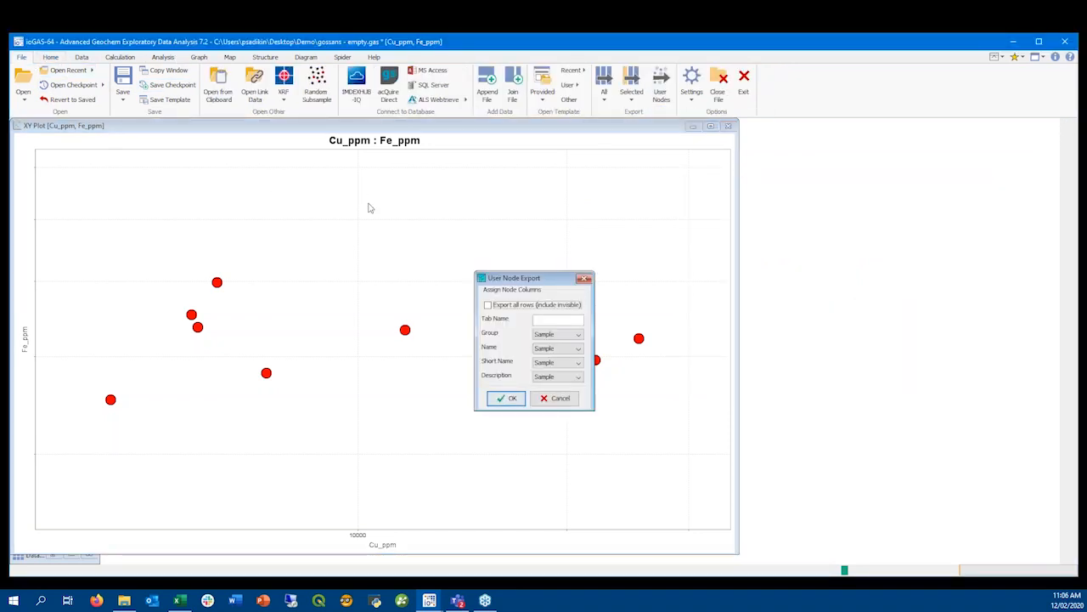
click(51, 57)
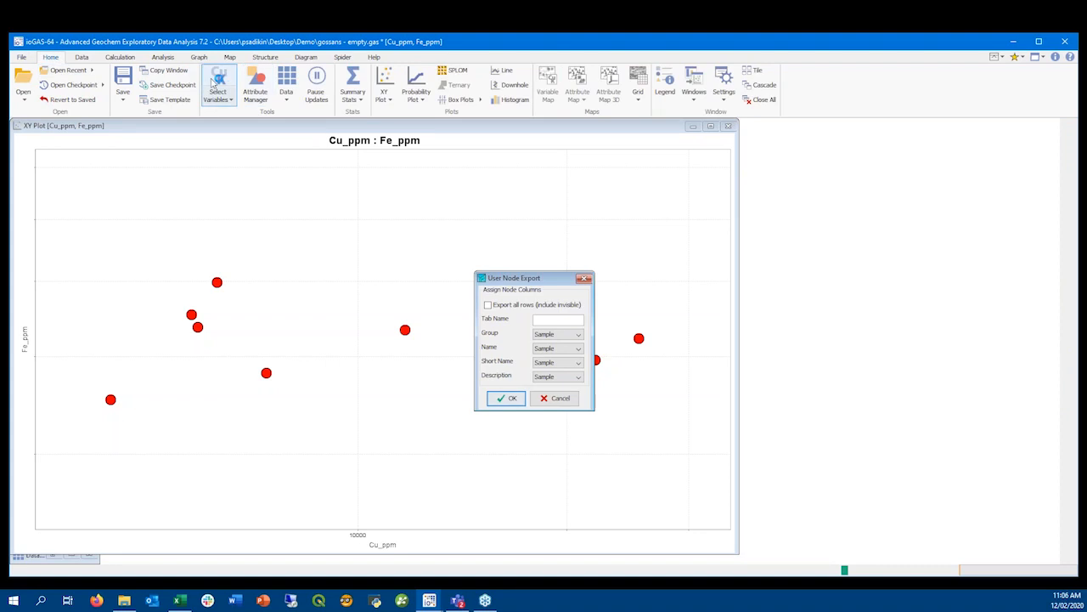
click(218, 81)
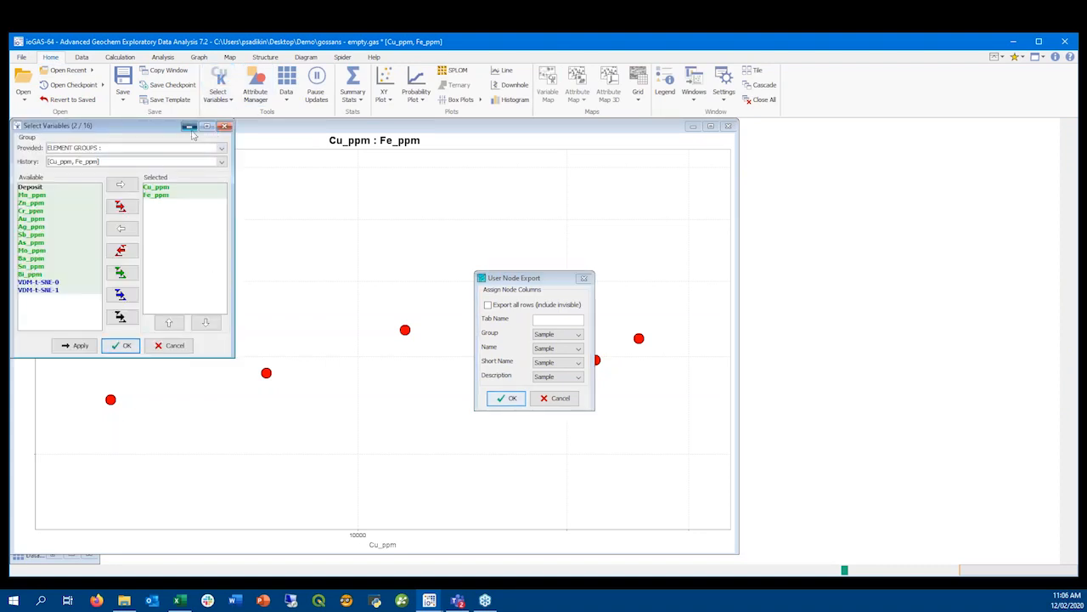
click(189, 125)
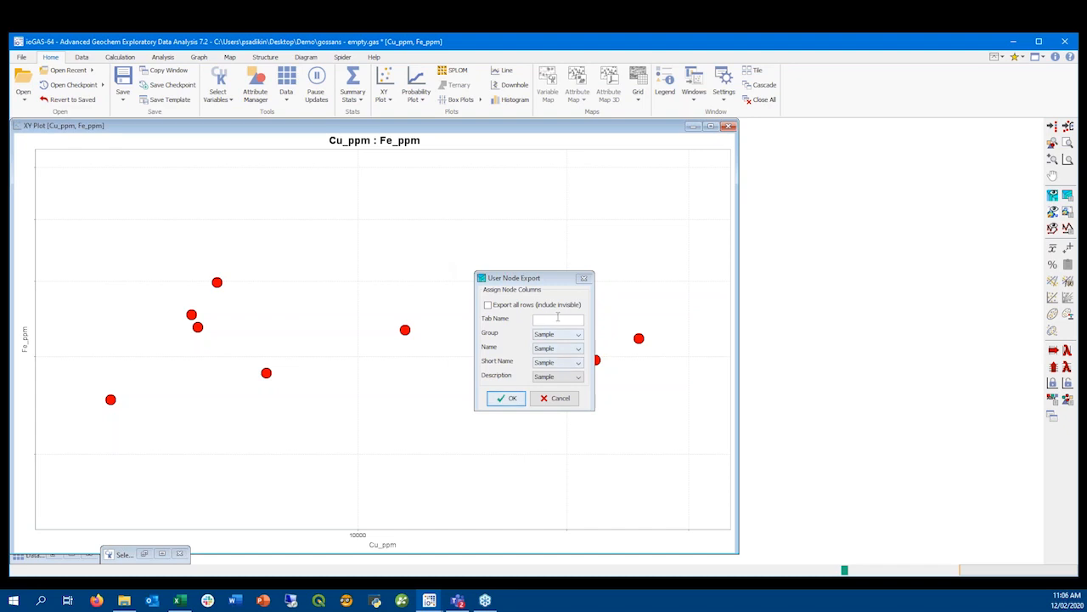
Export the visible samples under the tab name CuGoss Export, using Deposit for Group and Description, and save as CuGoss Export.xlsx in the Nodes folder
click(543, 320)
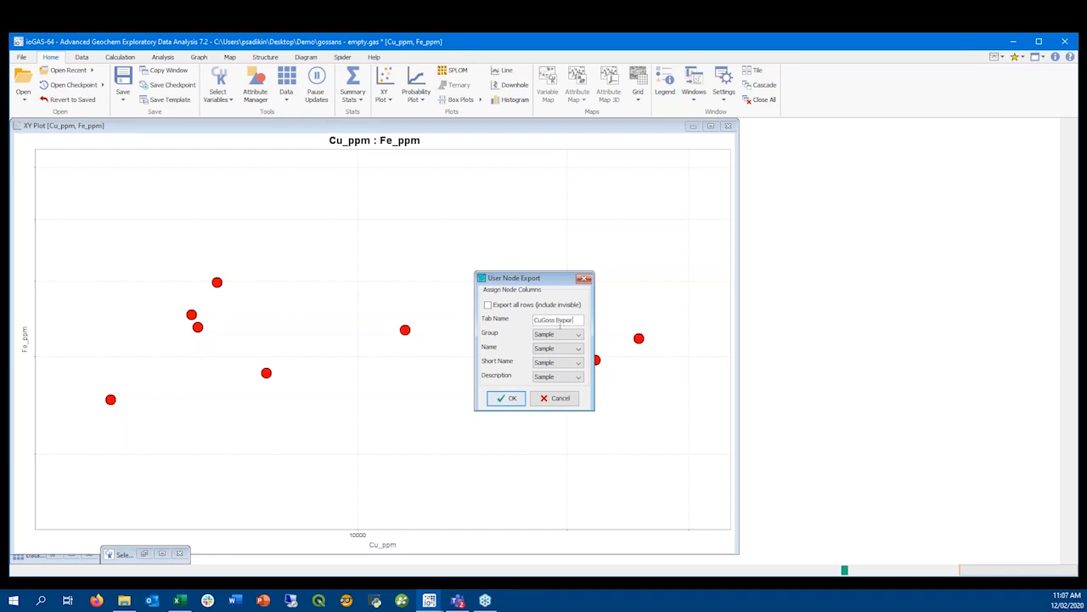
click(546, 335)
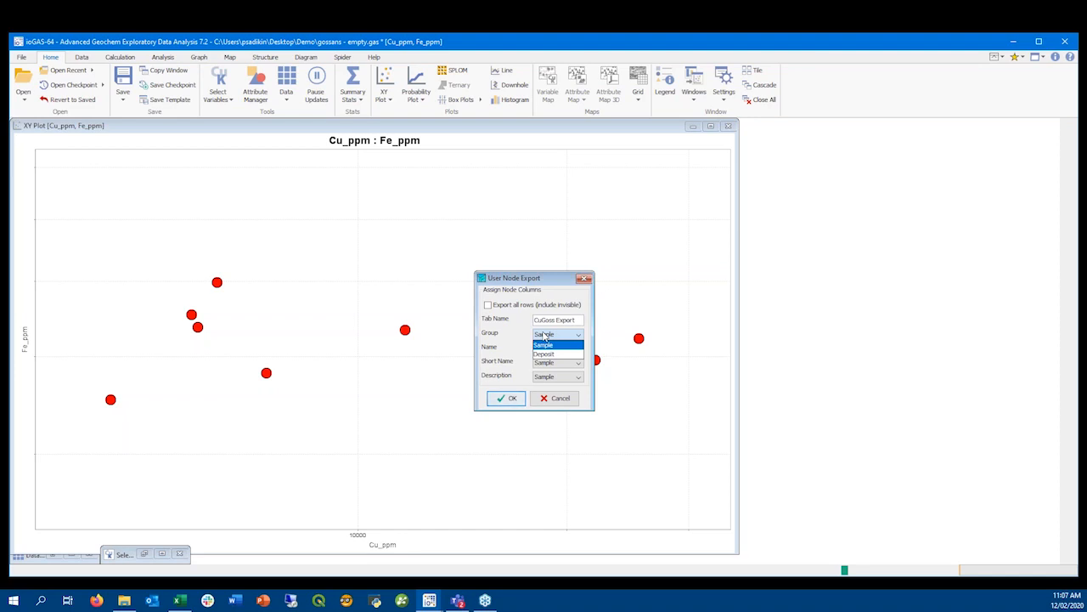
click(551, 353)
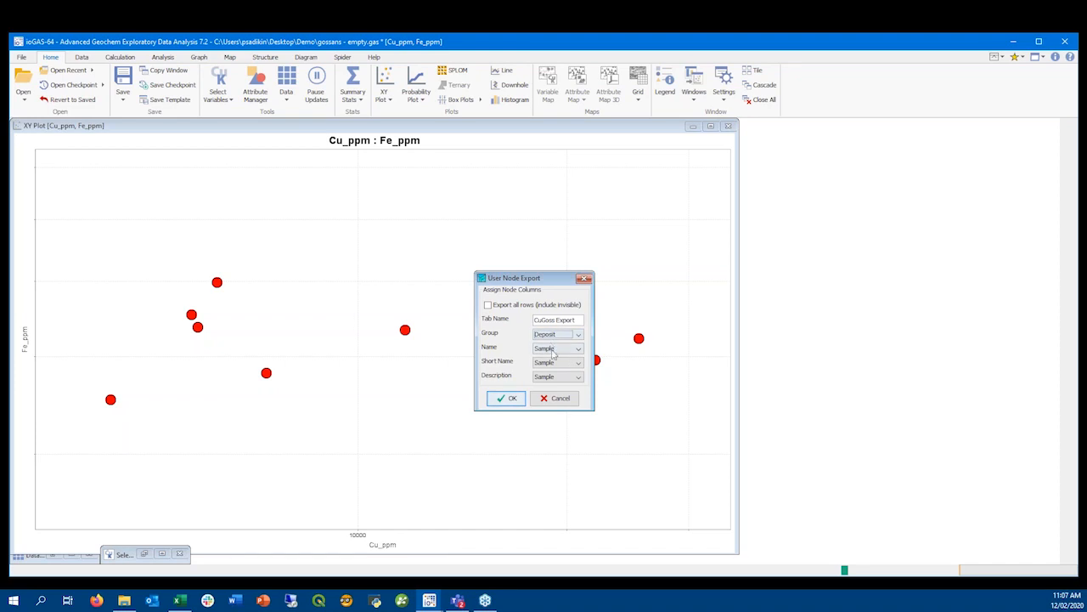
click(556, 378)
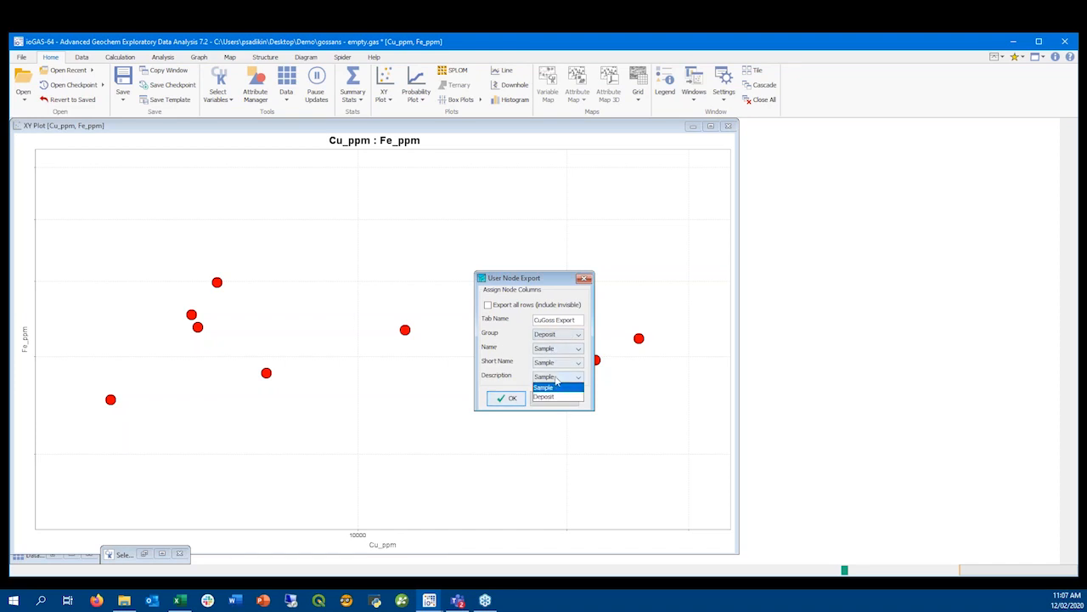
click(553, 396)
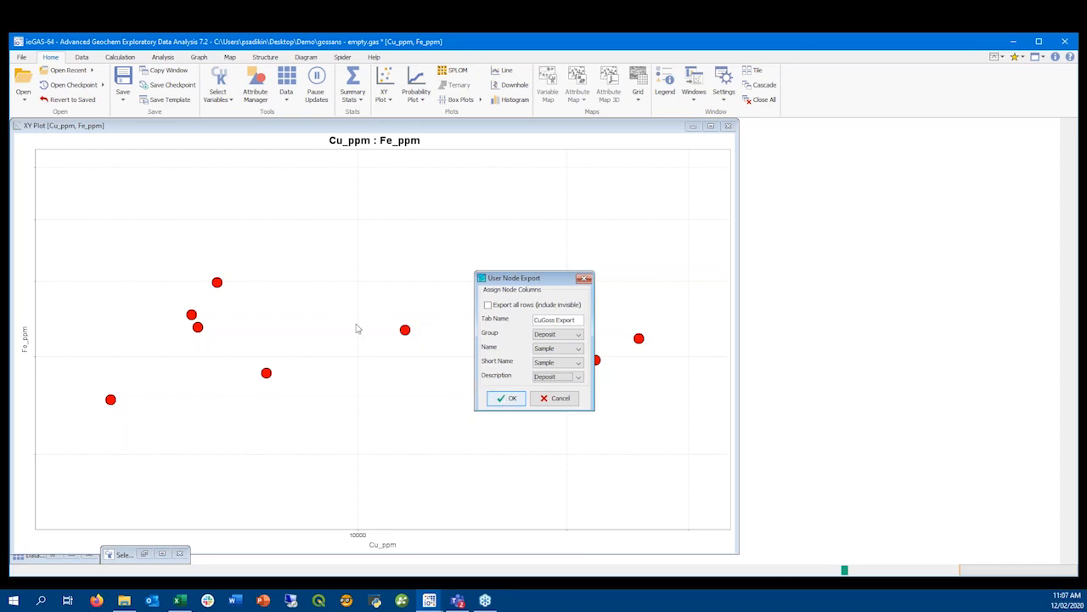
click(510, 399)
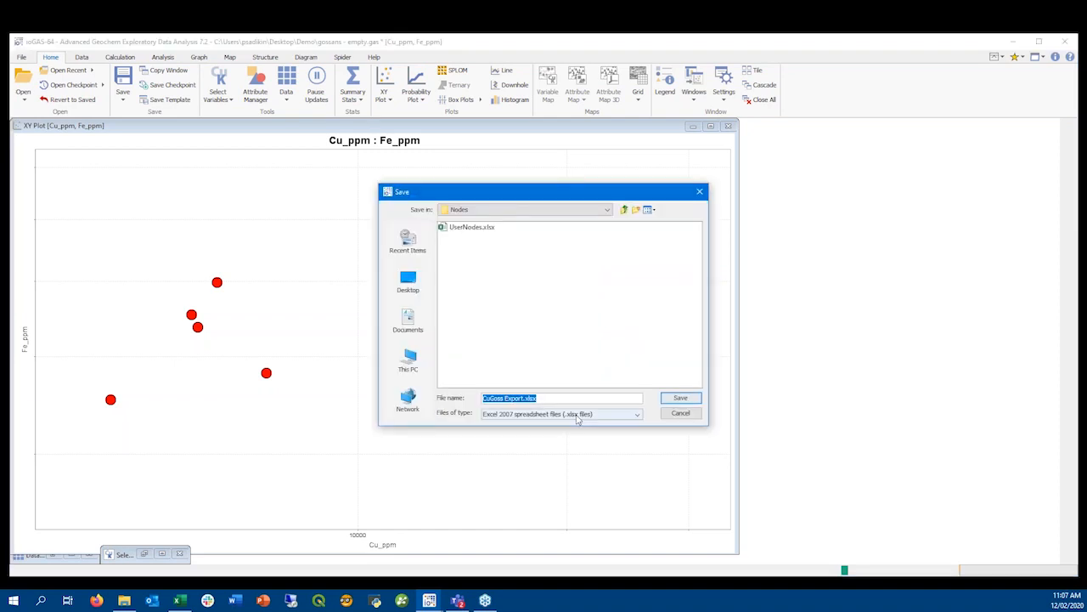
click(677, 398)
click(542, 343)
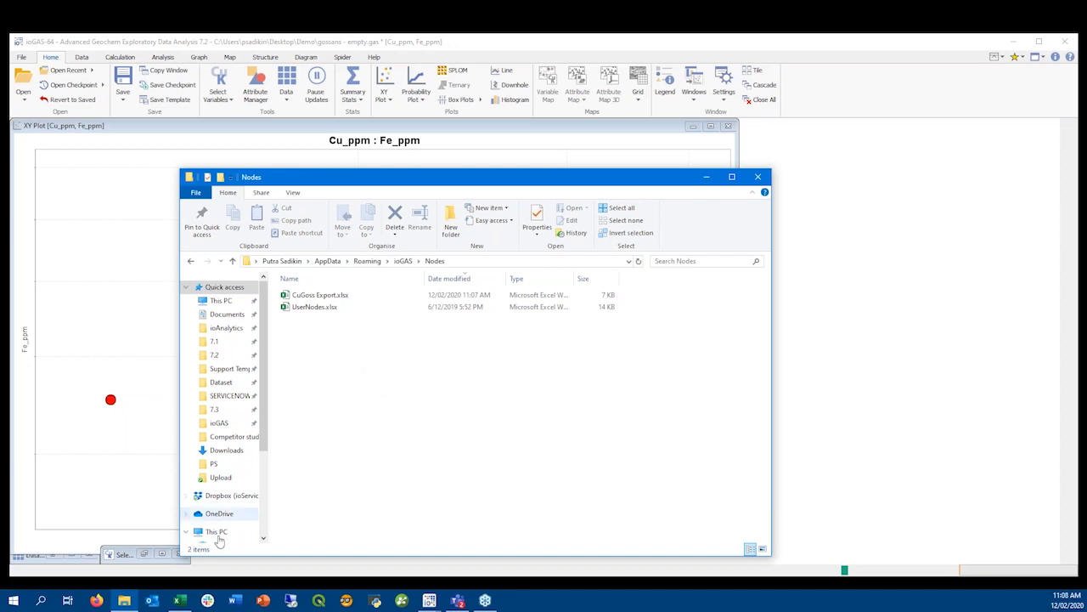
Switch to Excel and examine the node rows and column layout in UserNodes.xlsx, widening the window to fit more columns
click(187, 599)
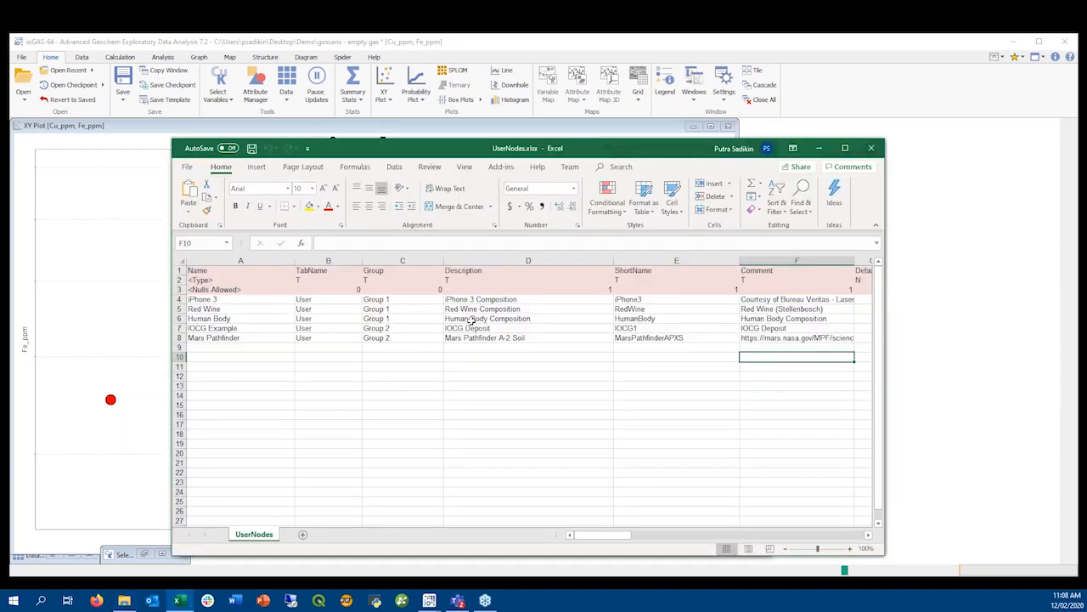
click(472, 319)
drag(170, 332, 56, 334)
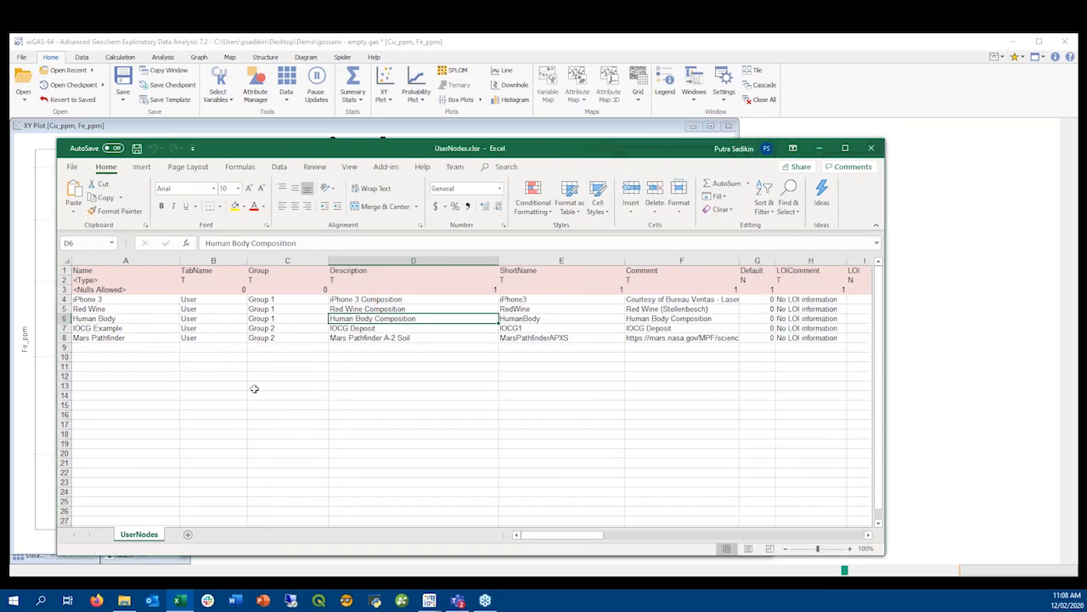
click(147, 302)
drag(65, 310, 146, 338)
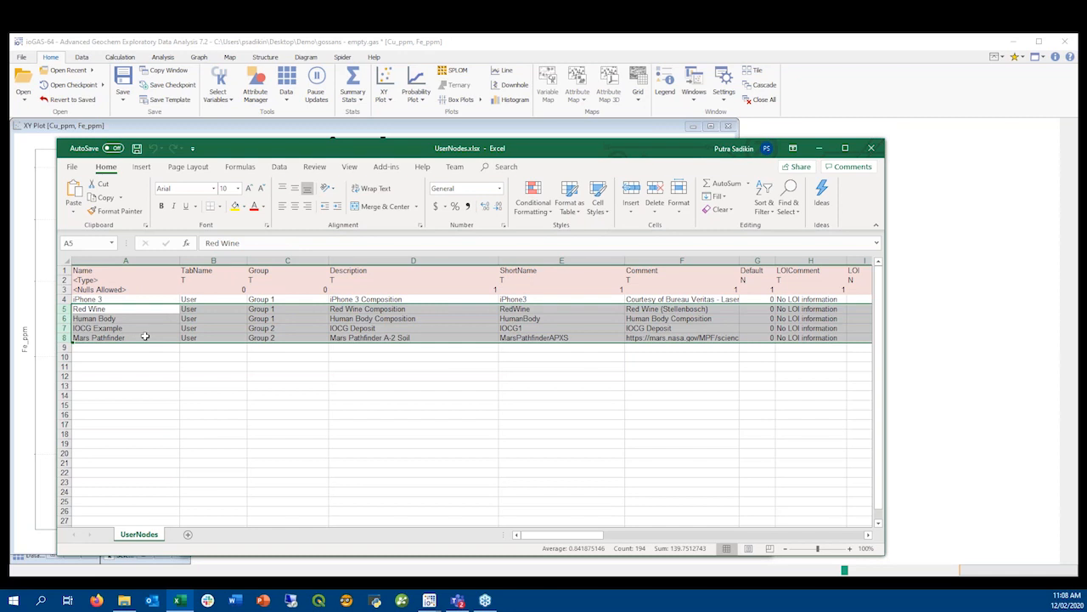
click(308, 319)
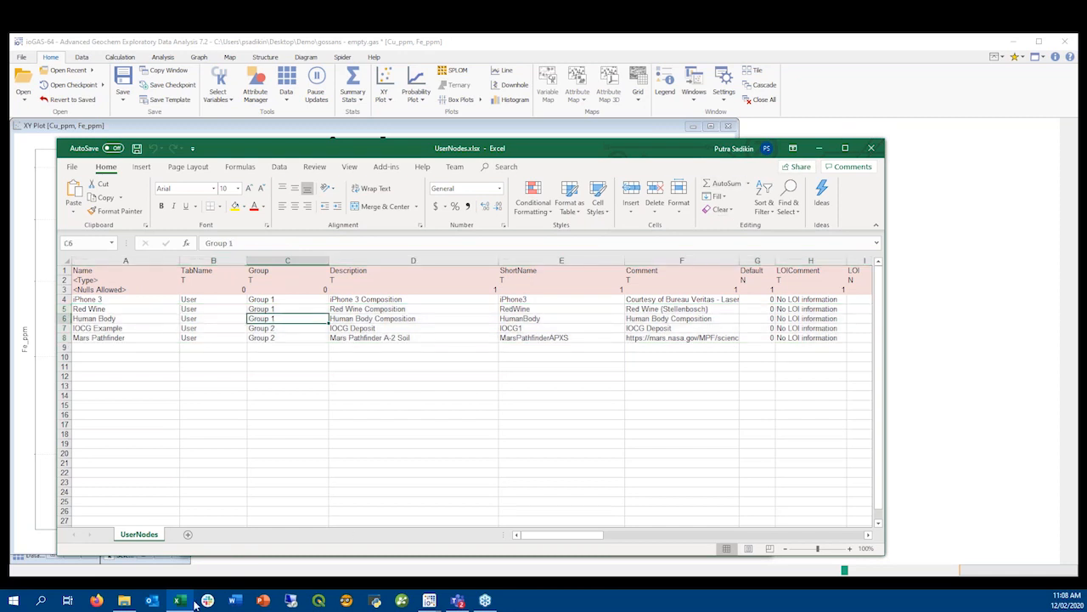
Open CuGoss Export.xlsx from the Nodes folder and widen the TabName, Group and Description columns to fit their contents
click(122, 602)
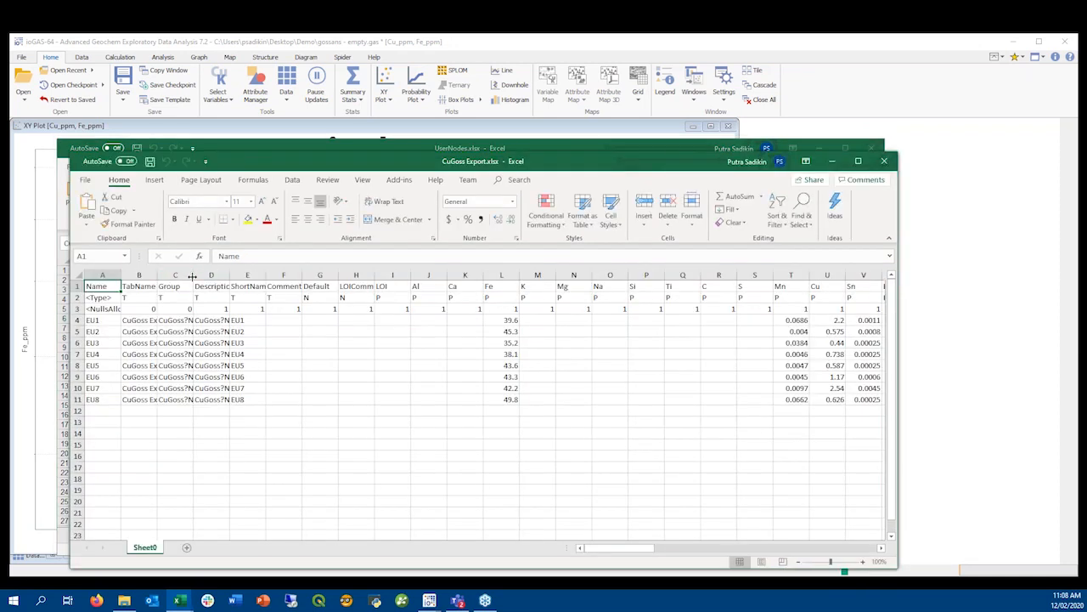
double_click(241, 275)
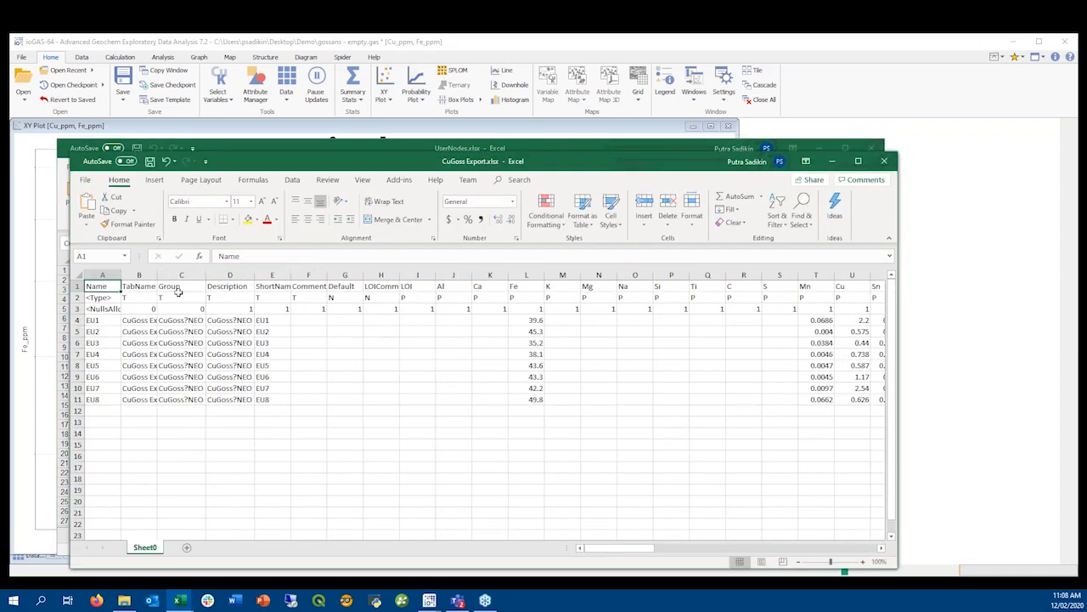
double_click(157, 275)
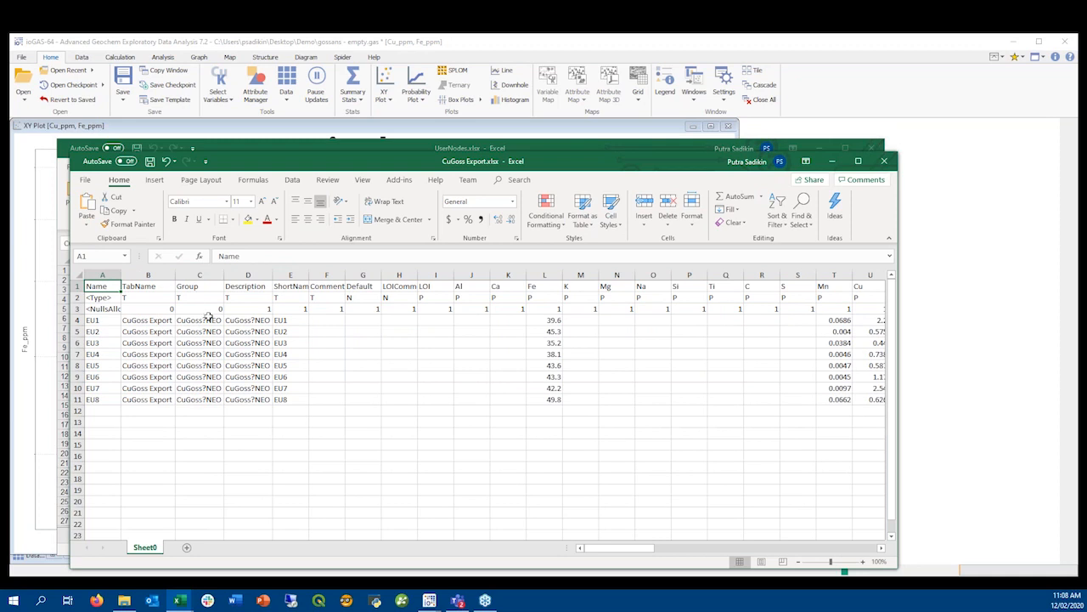
Fill the Group column for samples EU1 to EU8 with the series Group1 to Group8
click(205, 317)
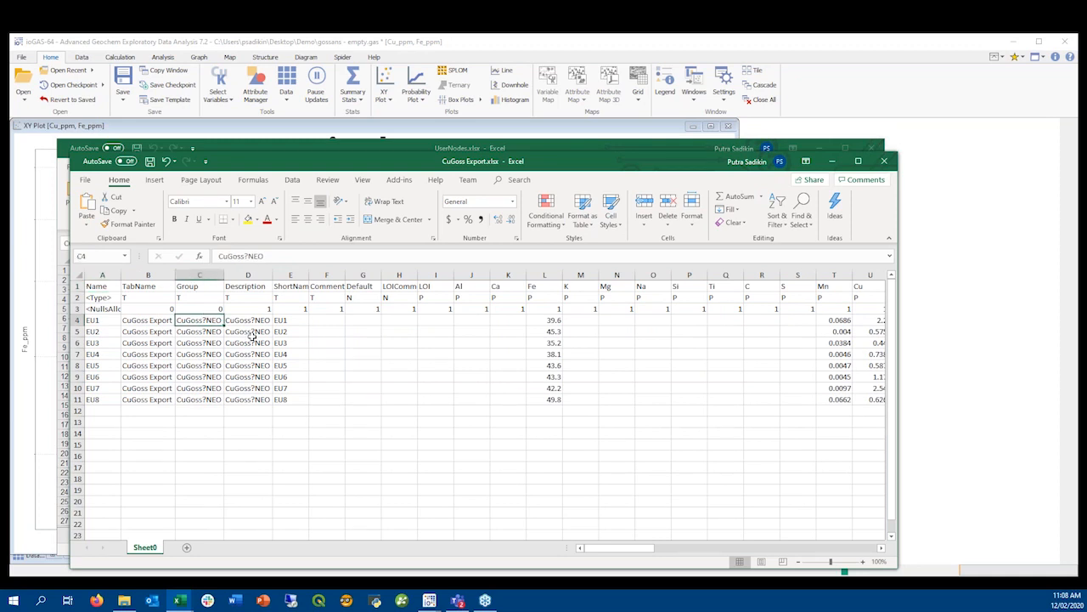
text(Group1)
key(Return)
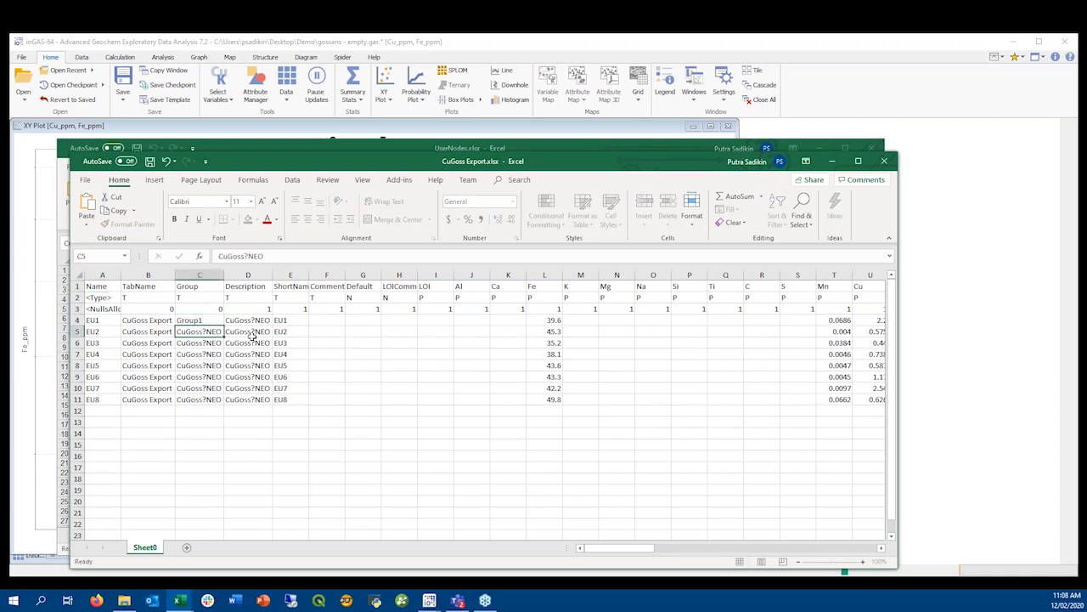
click(216, 318)
drag(223, 326, 226, 405)
Fill the Description column for all eight samples with the series EU1 - Test 1 to EU1 - Test 8, and save the workbook
click(253, 321)
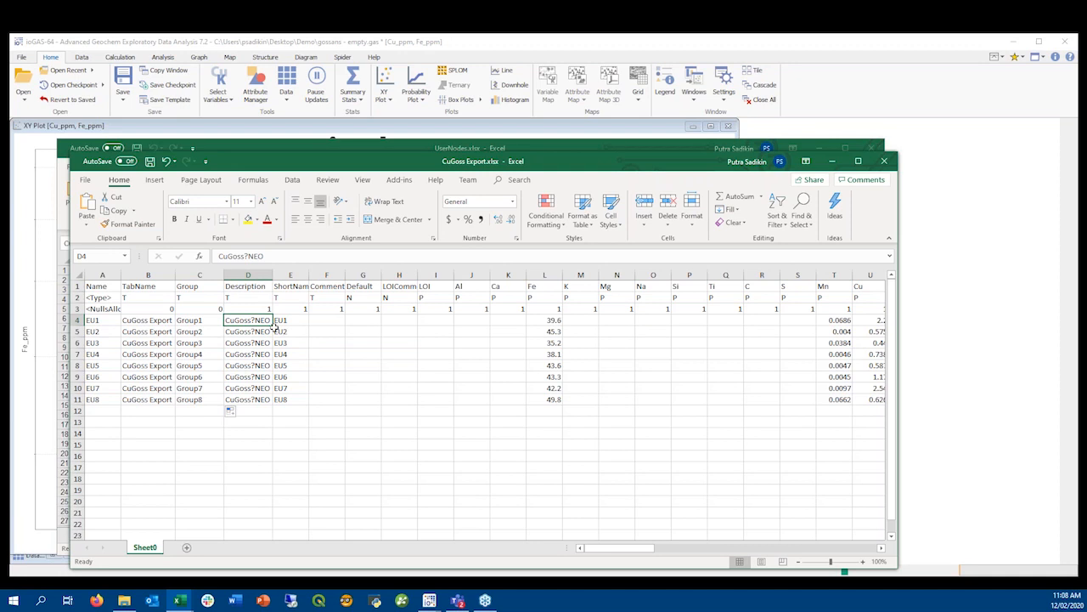
text(EU1)
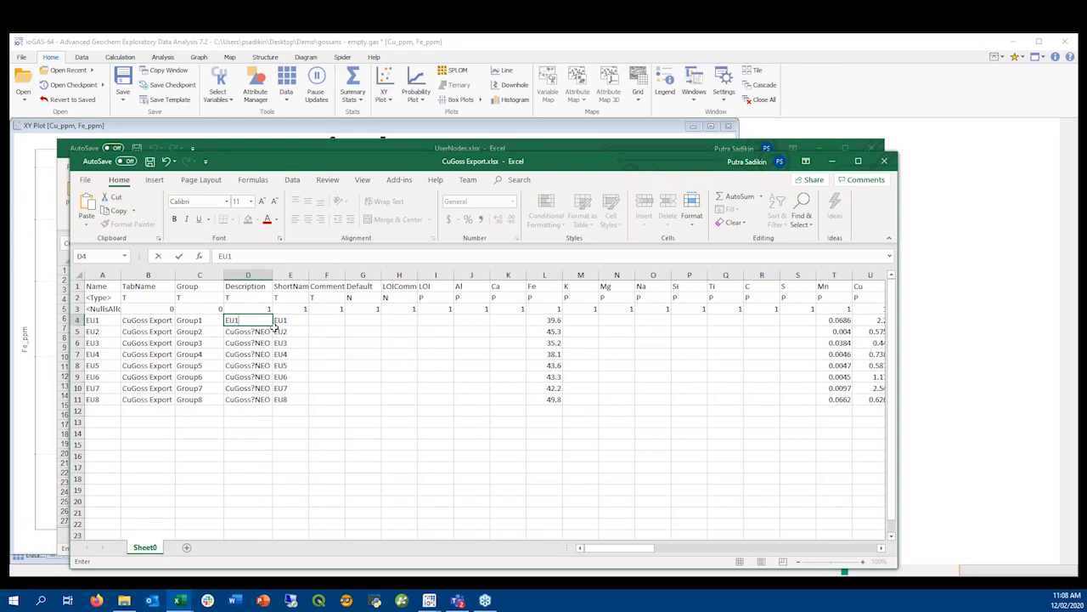
text( - Test 1)
key(Return)
click(271, 323)
drag(273, 324, 275, 406)
click(322, 356)
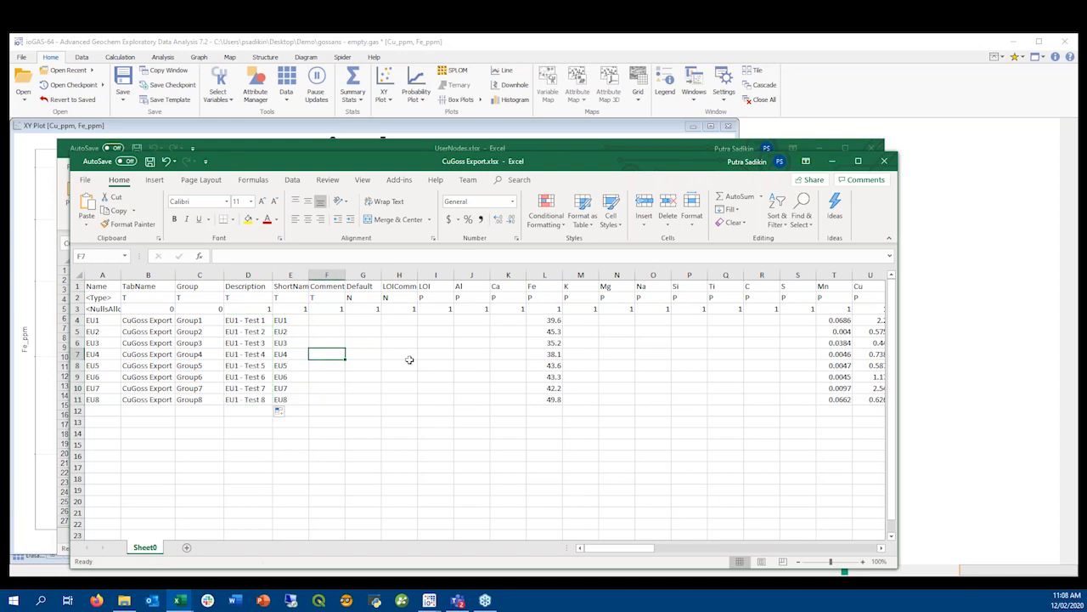
key(ctrl+s)
Switch to ioGAS, open the reference node selection with reloaded nodes, and examine the CuGoss Export groups from Group1 to Group6
click(429, 46)
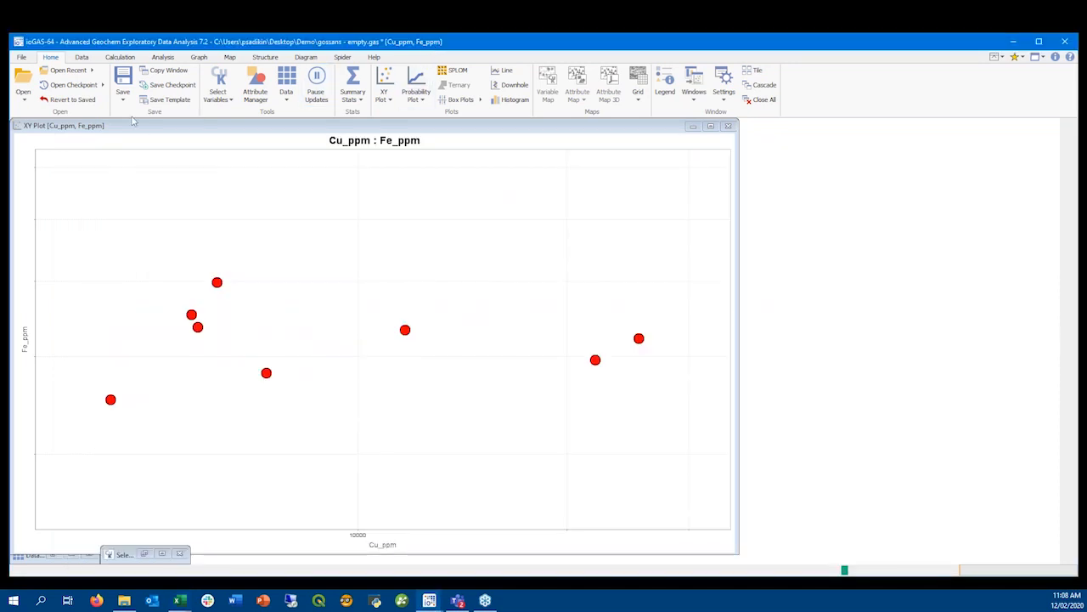
click(608, 128)
click(1068, 196)
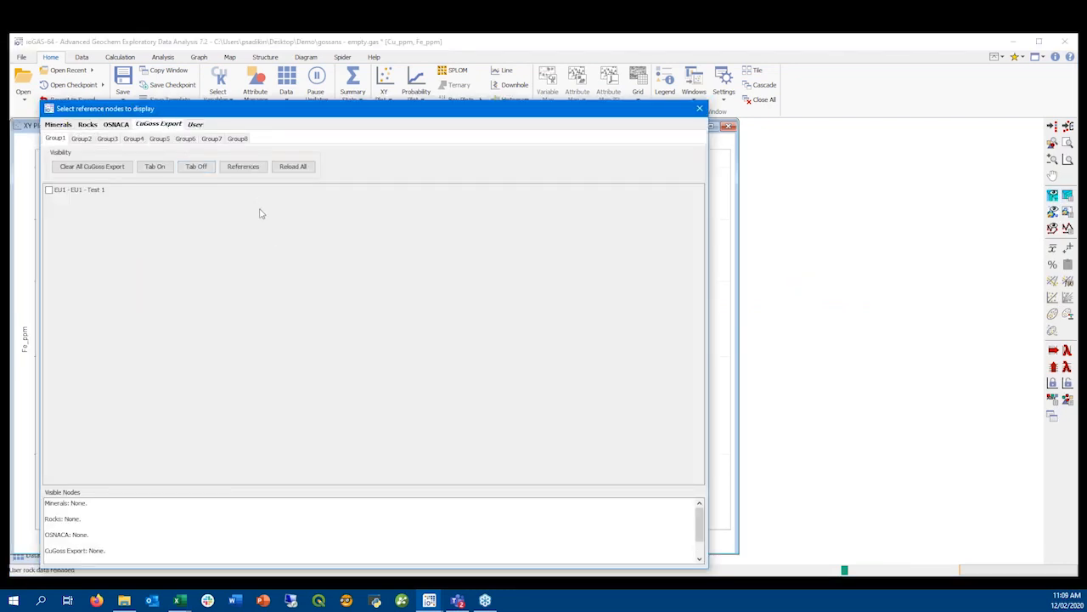
click(81, 139)
click(108, 139)
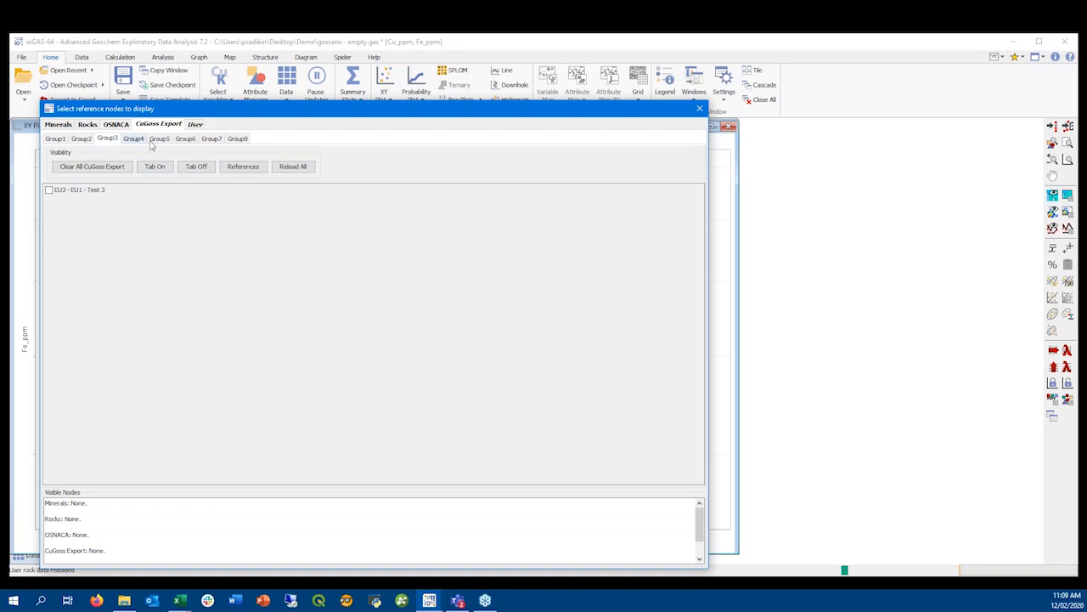
click(136, 139)
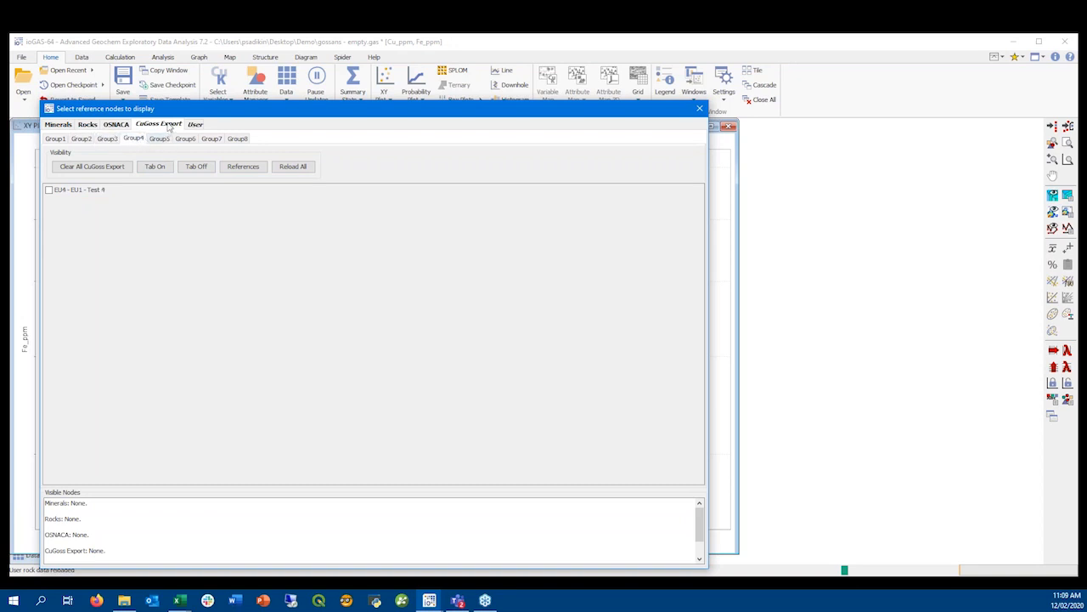
click(161, 139)
click(185, 140)
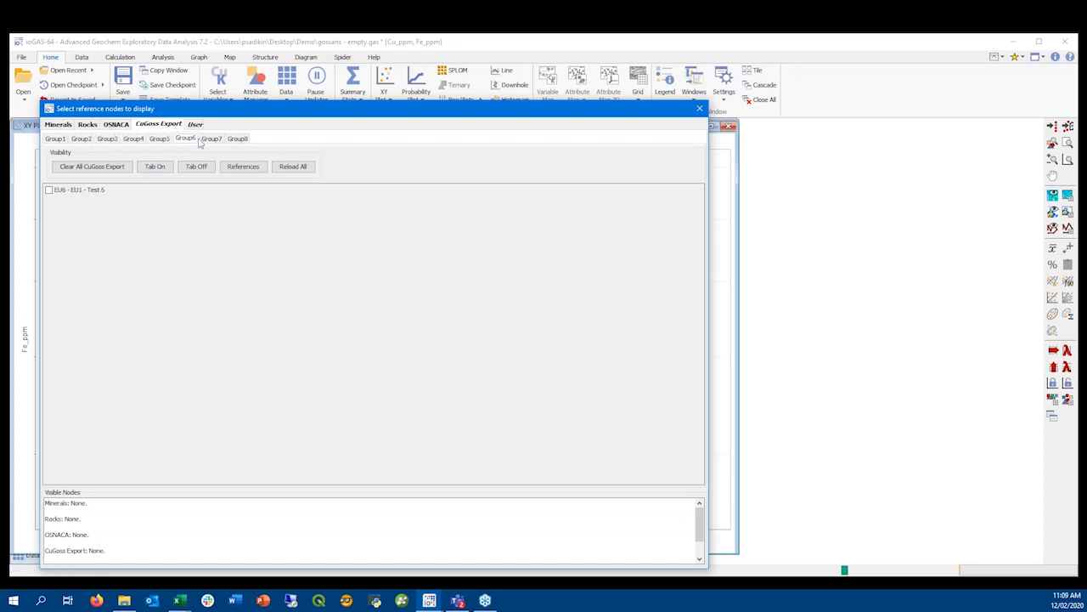
Return to the CuGoss Export workbook in Excel and copy Group1 into the Group cells of samples EU2 to EU8
mouse_move(179, 601)
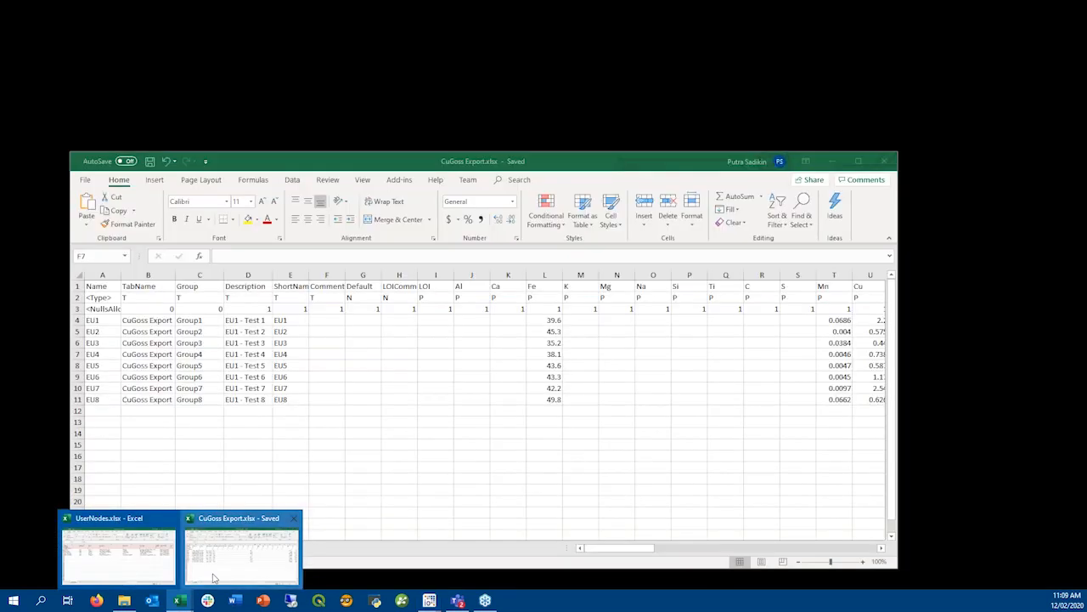
click(247, 553)
double_click(211, 320)
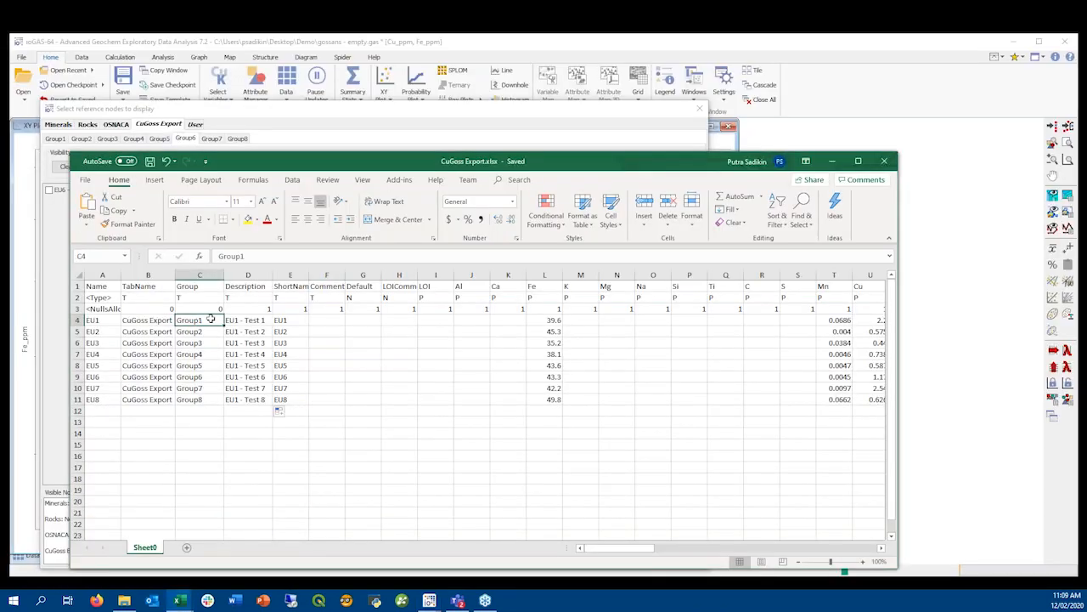
click(212, 334)
click(215, 322)
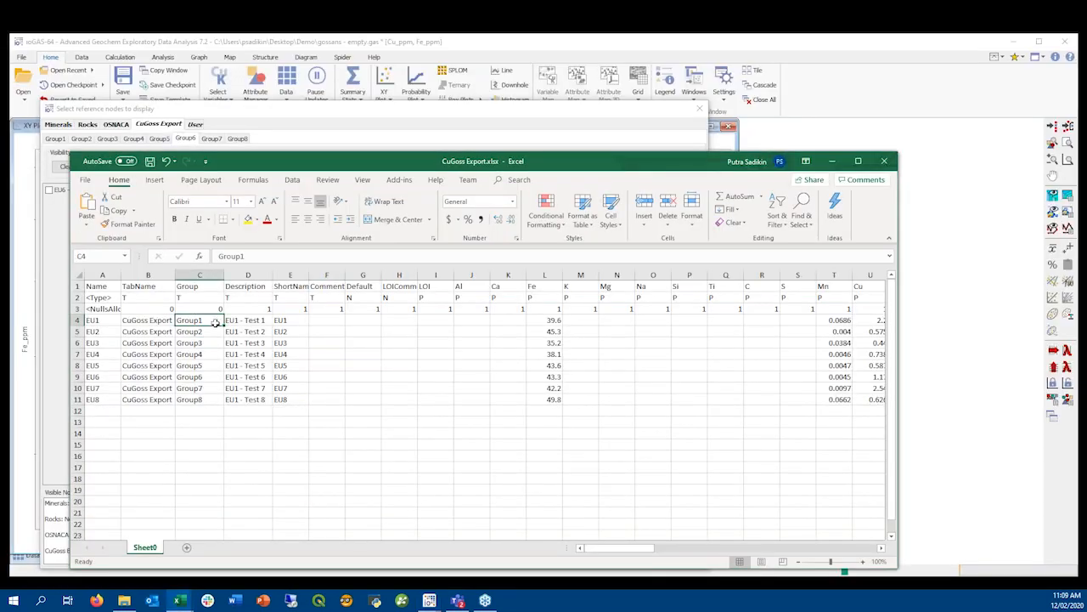
key(ctrl+c)
drag(209, 333, 209, 400)
key(ctrl+v)
click(322, 366)
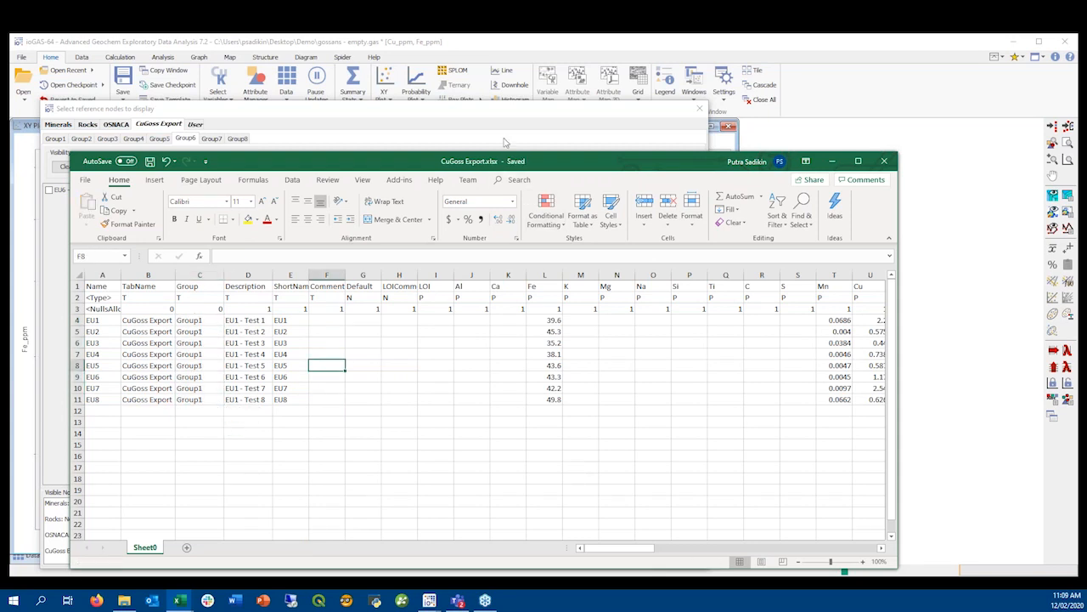
Reload all reference nodes in ioGAS to regroup the CuGoss Export samples, and bring up the CuGoss Export workbook
click(293, 144)
click(305, 167)
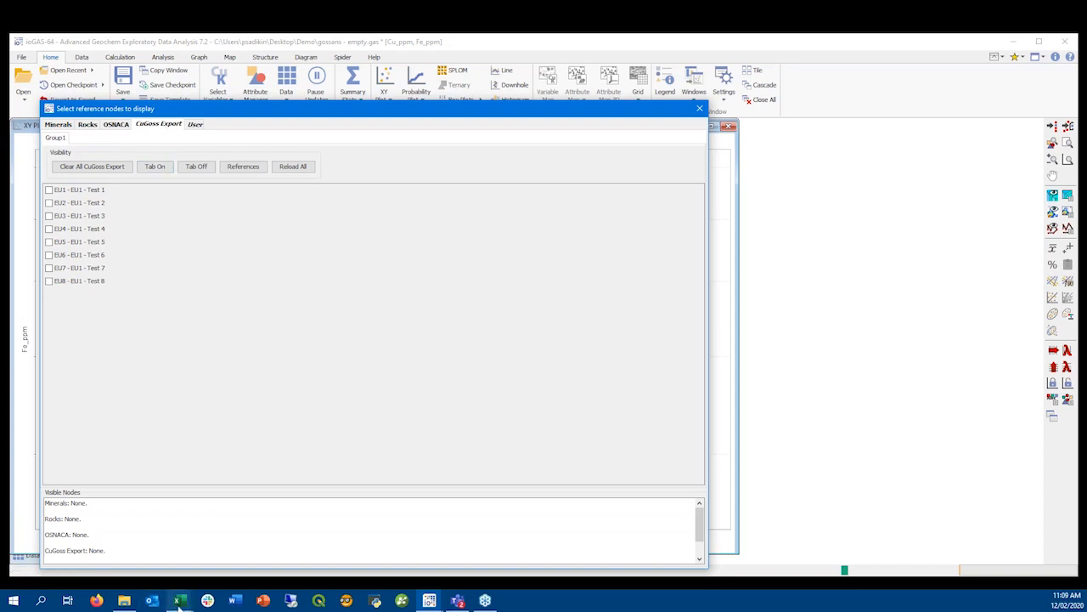
mouse_move(179, 602)
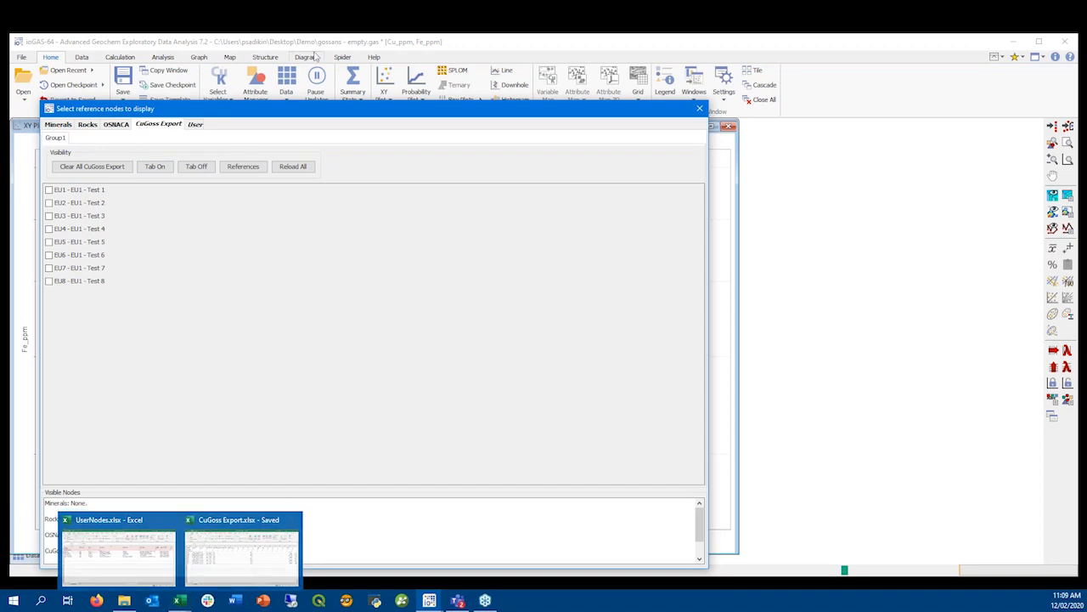
click(243, 557)
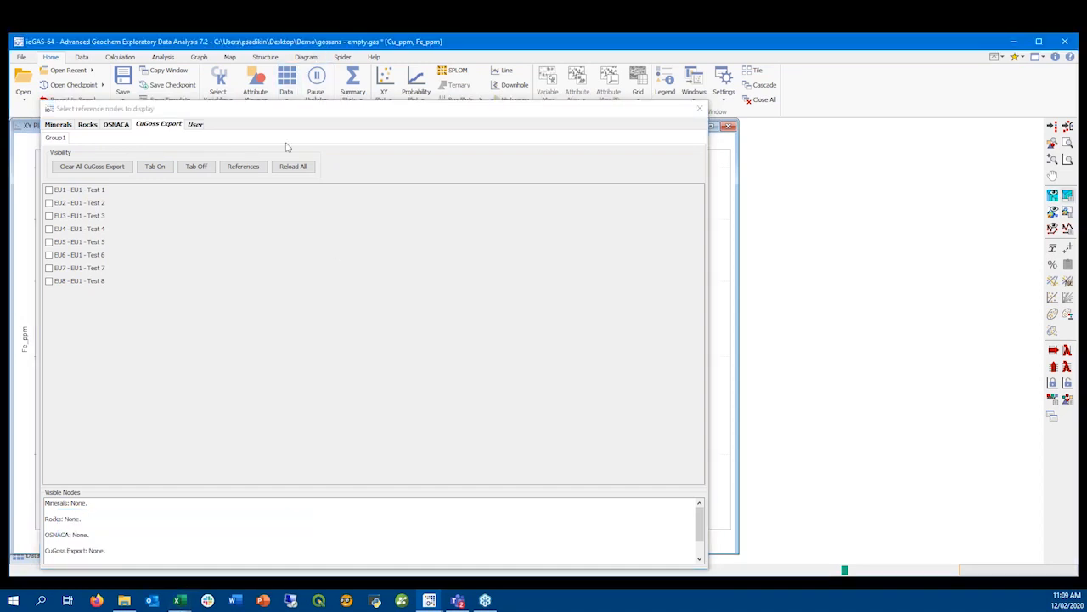
Return from the CuGoss Export workbook to ioGAS, display all Group1 nodes of CuGoss Export on the XY plot, and close the node selection
mouse_move(179, 600)
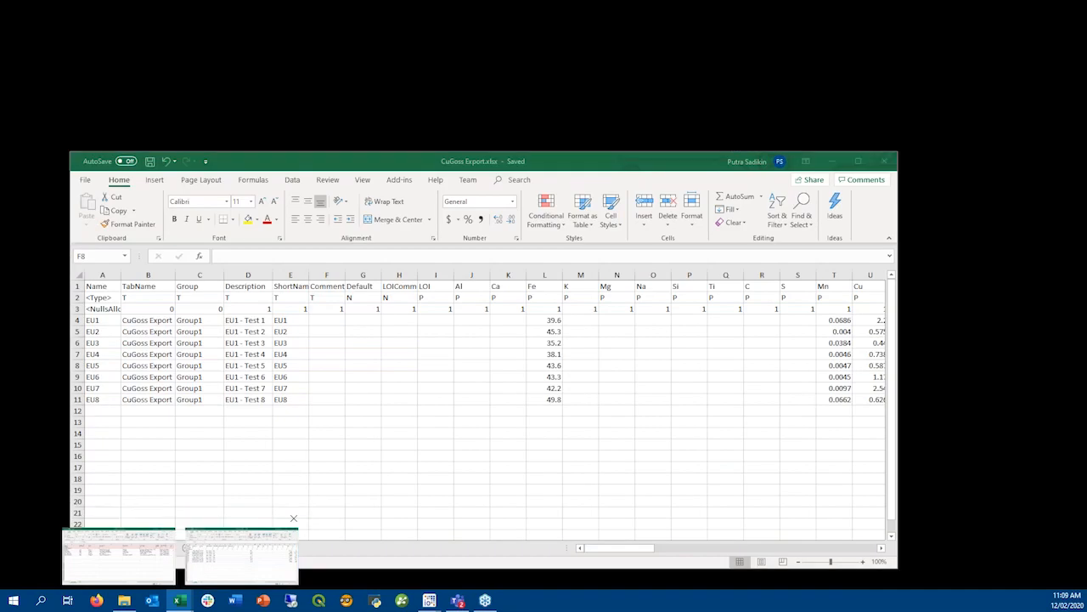
click(238, 559)
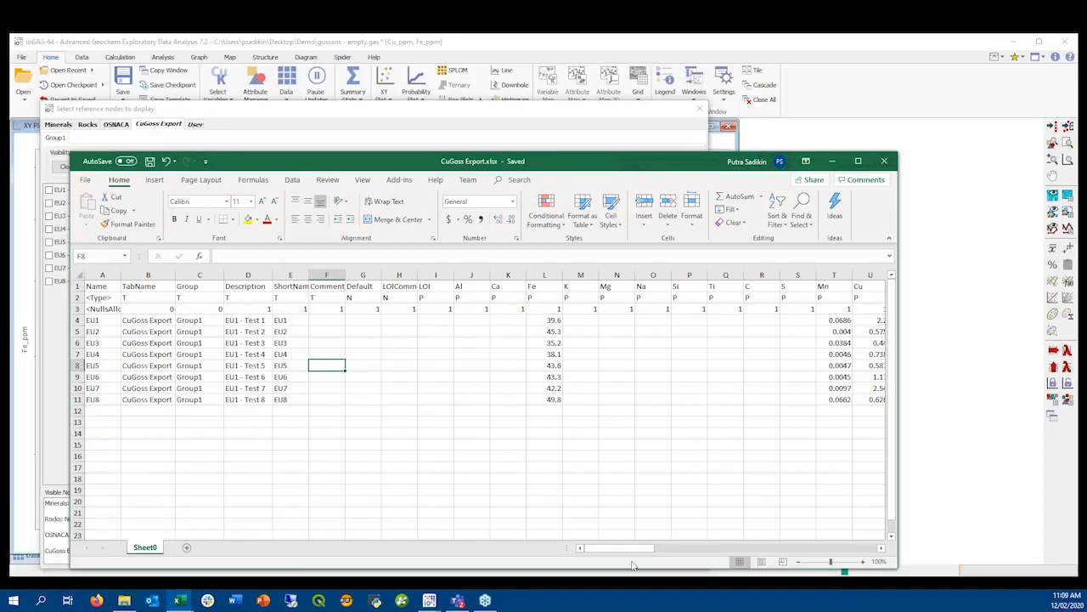
mouse_move(625, 548)
mouse_down()
mouse_move(680, 548)
mouse_move(620, 548)
mouse_up()
drag(316, 109, 596, 113)
click(439, 175)
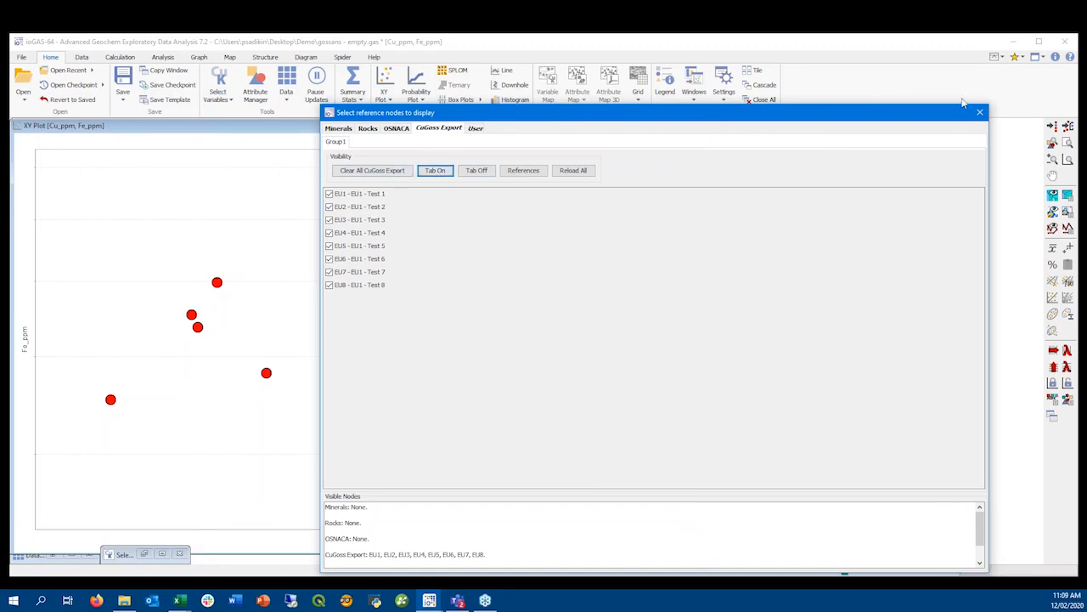
click(980, 112)
Label the CuGoss Export reference nodes on the Cu_ppm versus Fe_ppm plot, switching the labels from node names to node descriptions
click(1053, 195)
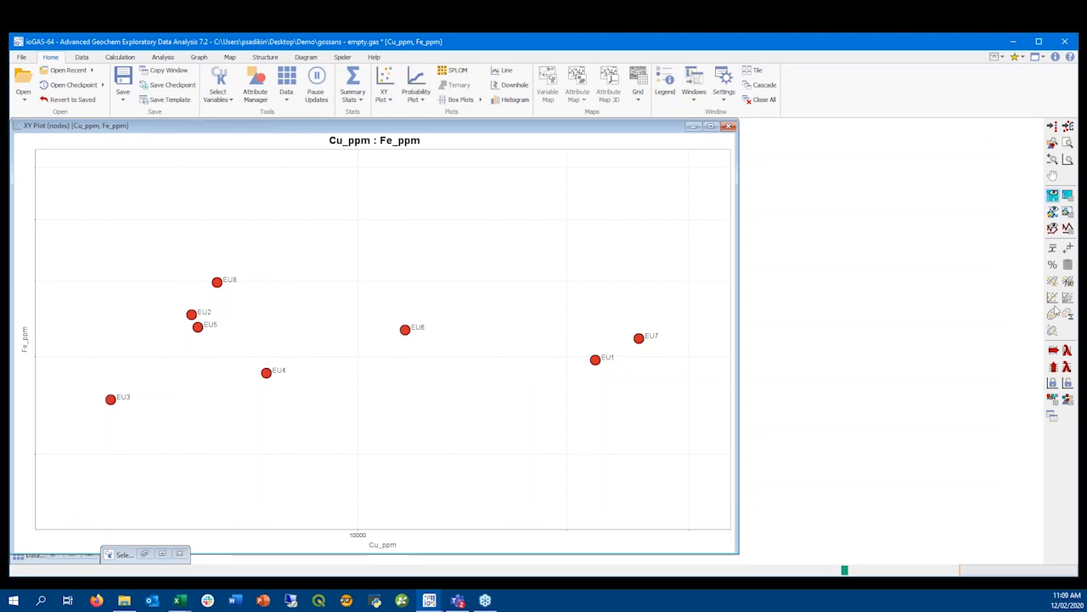
click(1054, 195)
click(1045, 228)
click(1053, 195)
click(1054, 241)
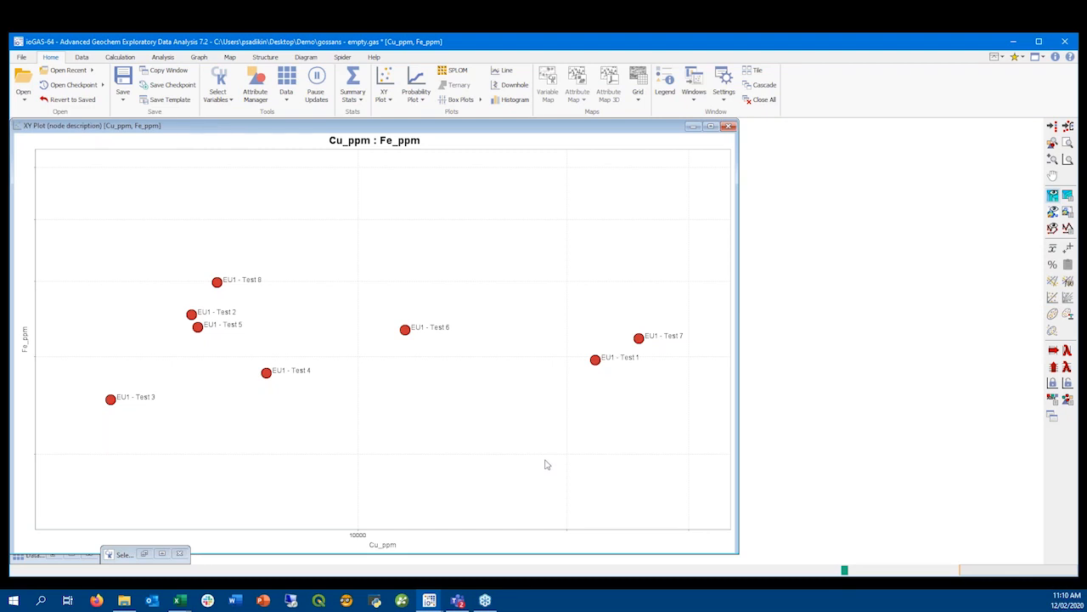
Switch to File Explorer and examine the CuGoss Export.xlsx and UserNodes.xlsx files in the ioGAS Nodes folder
click(125, 602)
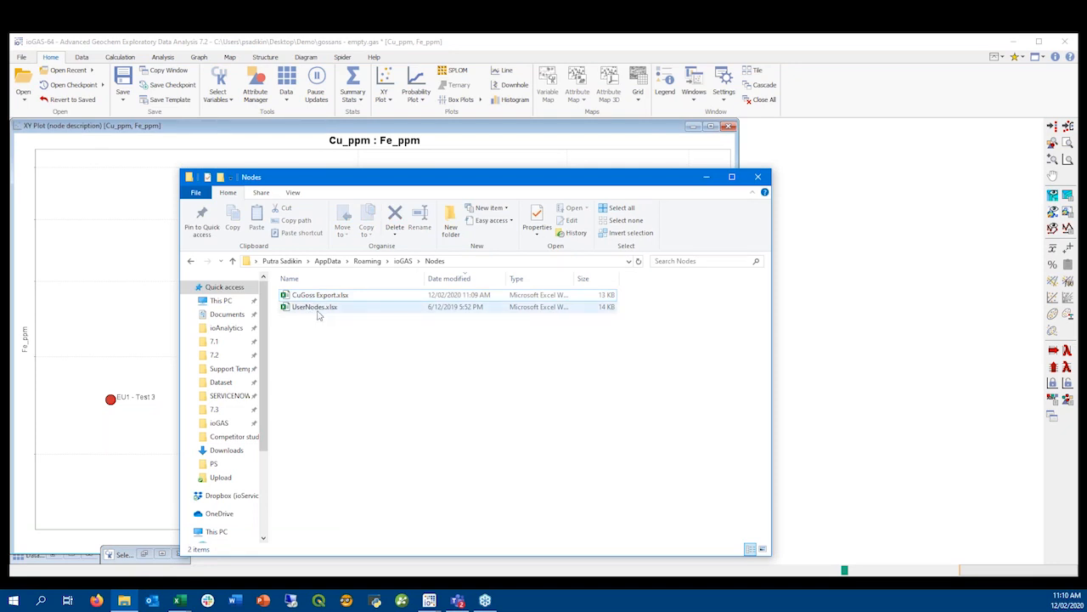
click(319, 311)
click(432, 371)
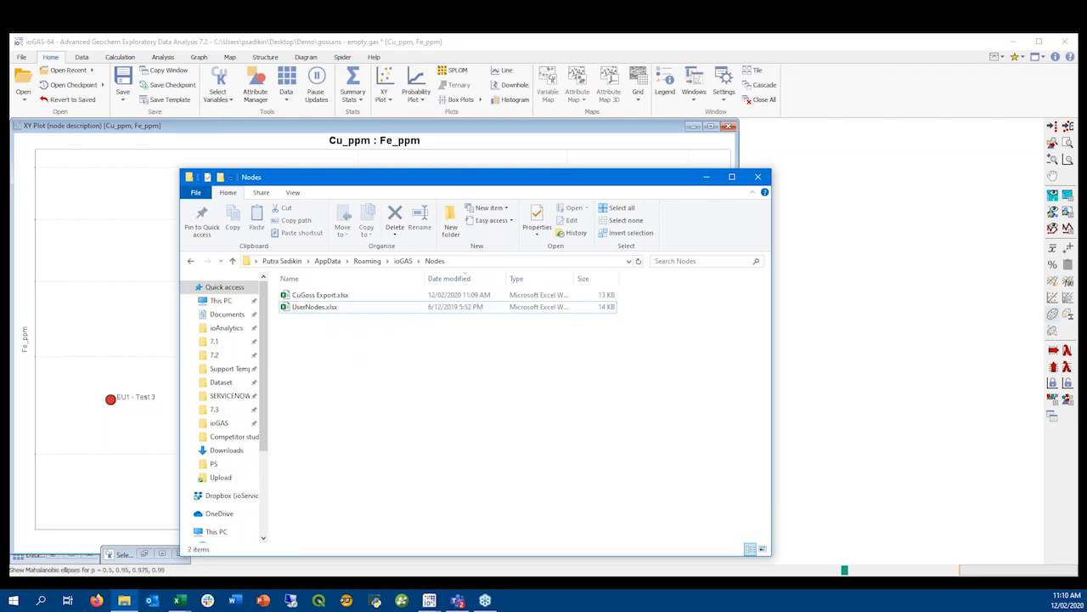